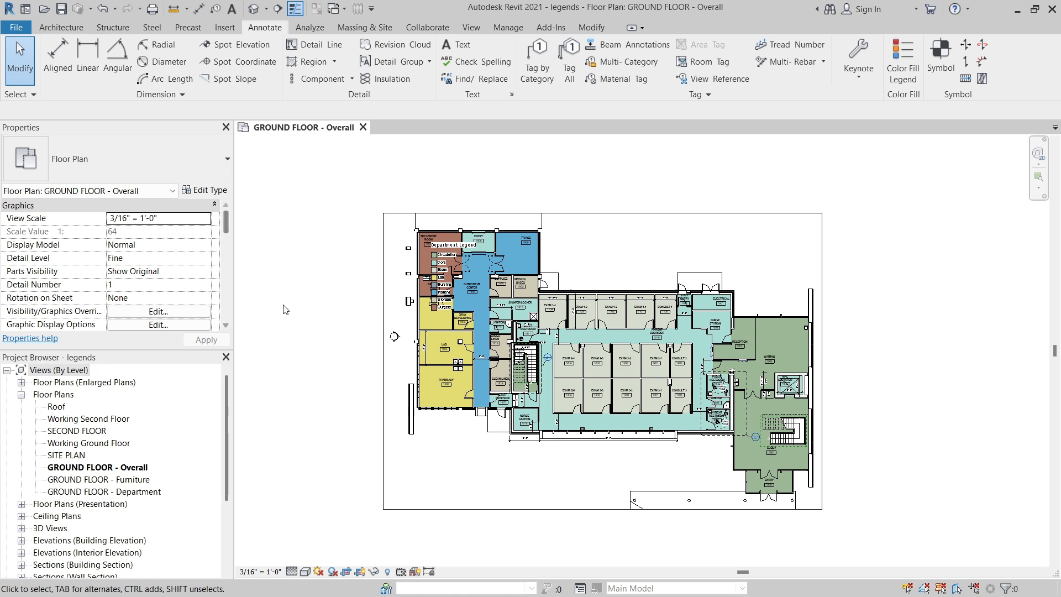
Examine the Project Browser's view categories, including the plans under Floor Plans, Floor Plans (Enlarged Plans) and Floor Plans (Presentation).
middle_click_drag(367, 295, 448, 324)
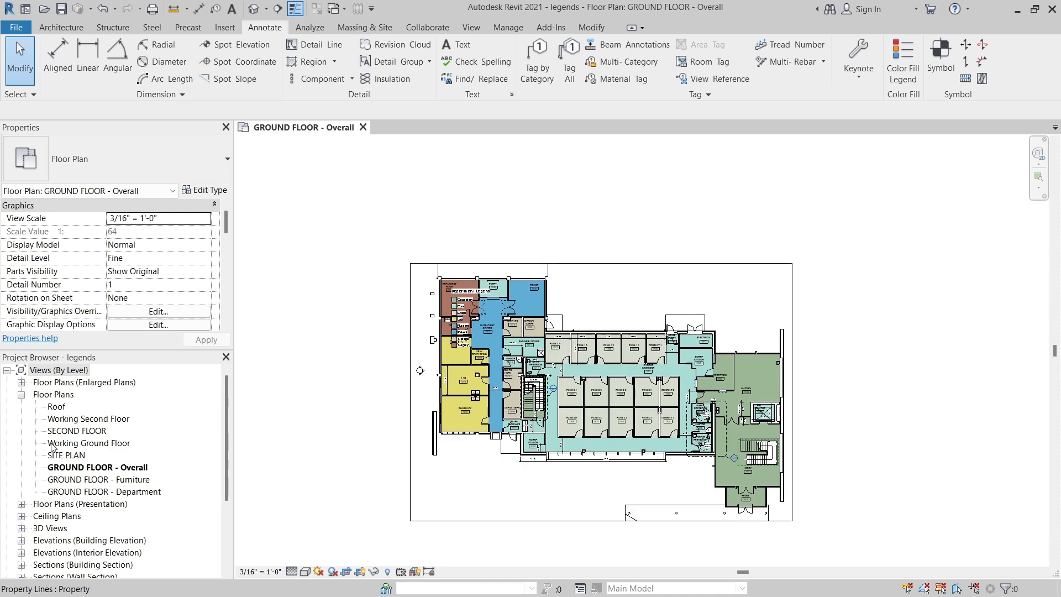
left_click_drag(227, 414, 210, 496)
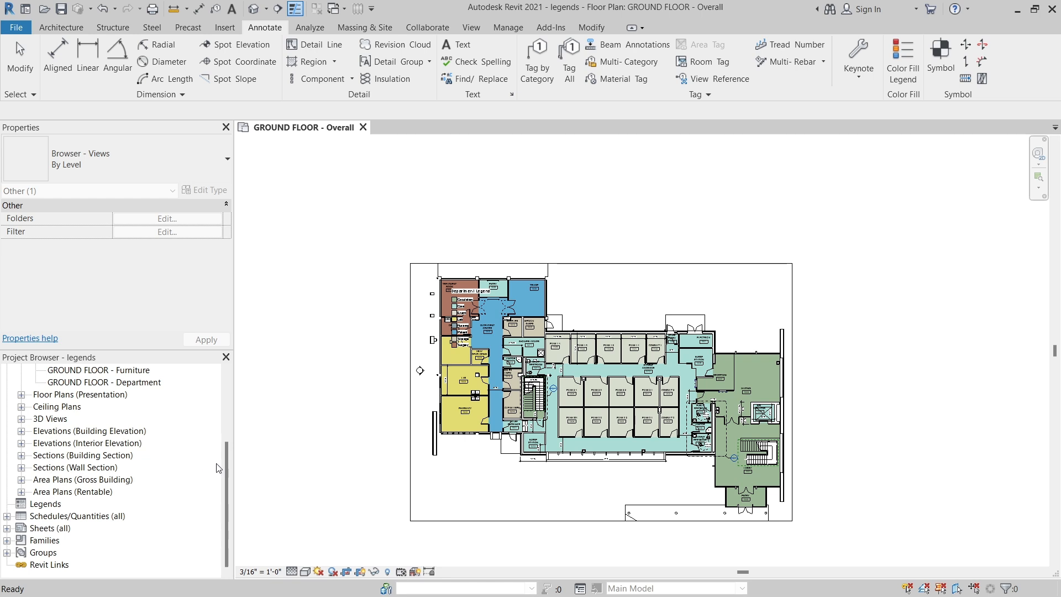
left_click_drag(225, 462, 227, 383)
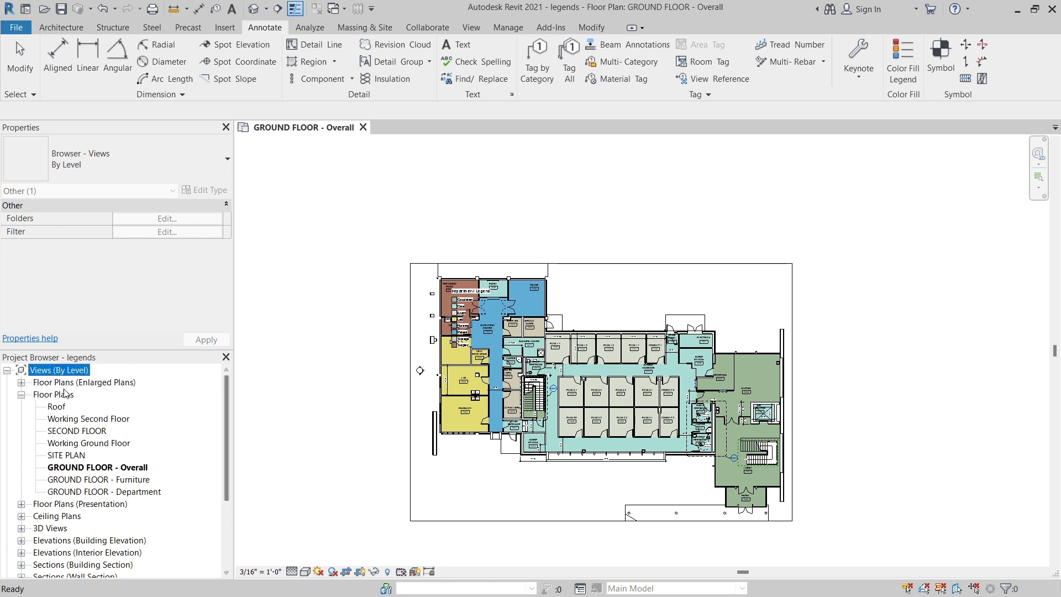
left_click(21, 394)
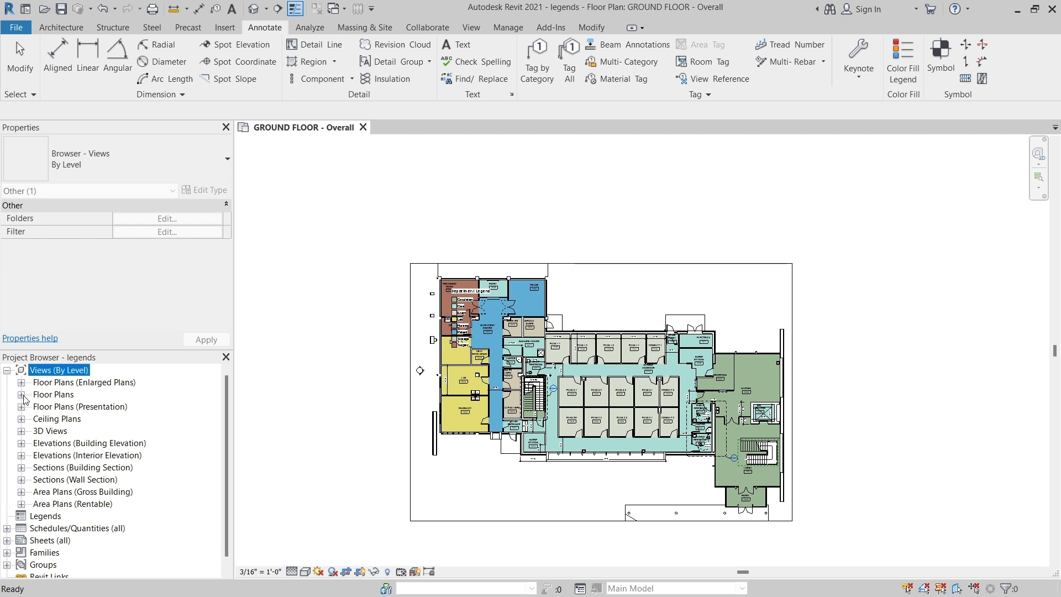
left_click(21, 394)
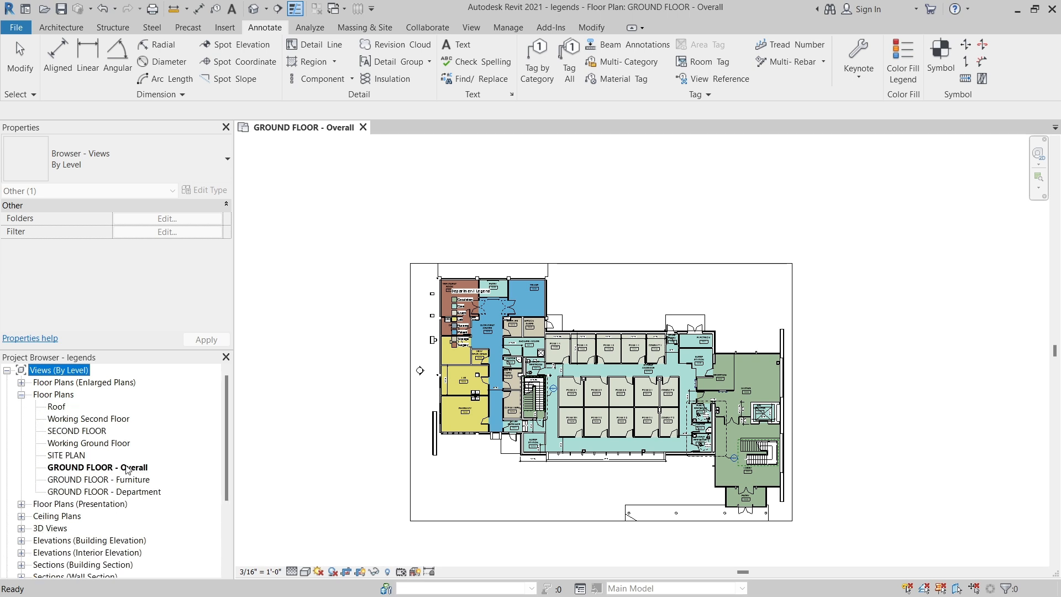
left_click(21, 394)
left_click(21, 382)
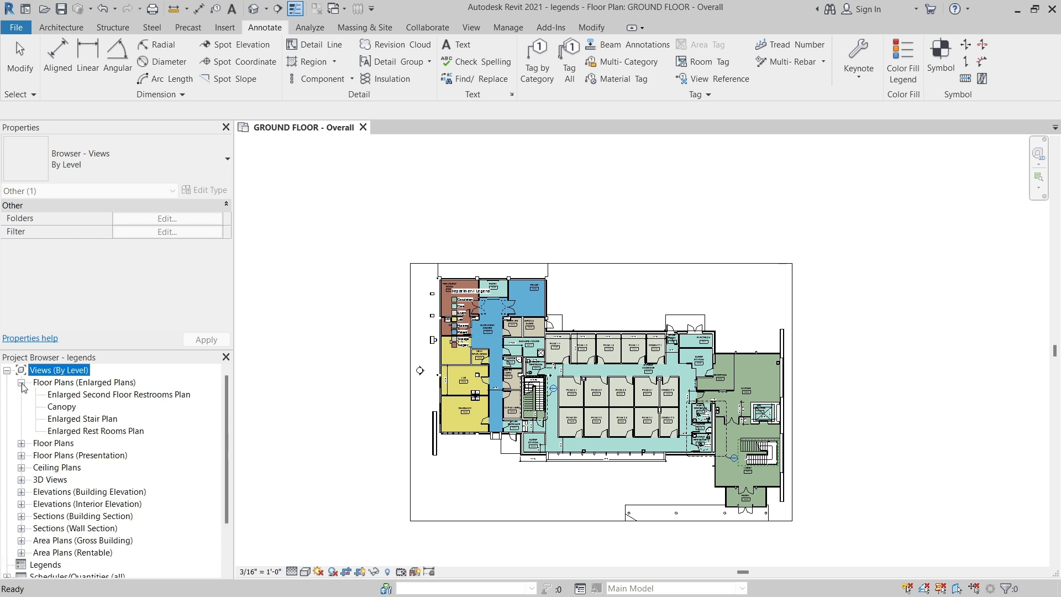
left_click(21, 456)
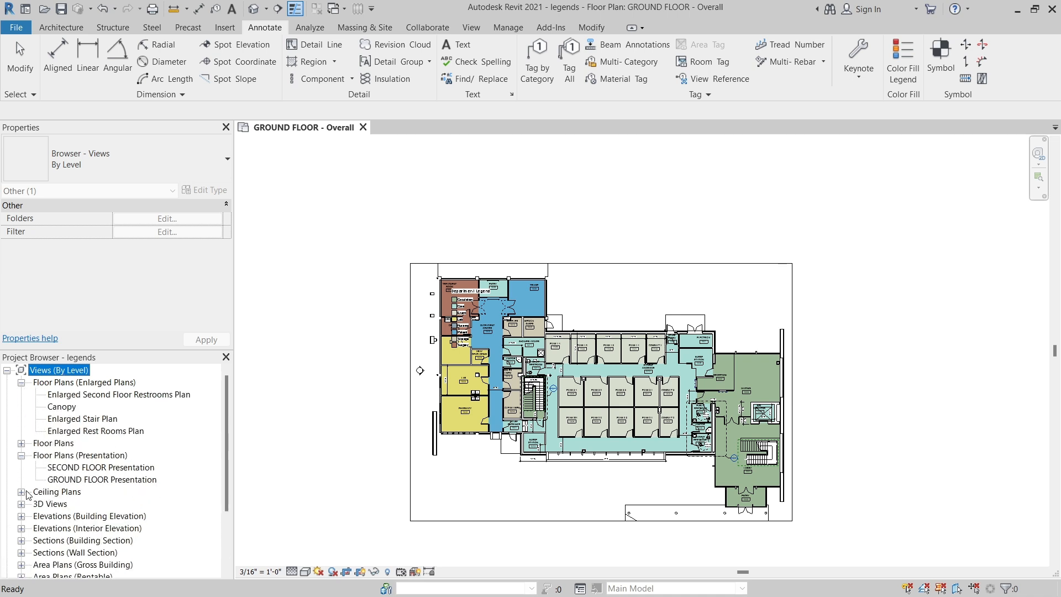
left_click(21, 456)
left_click(21, 382)
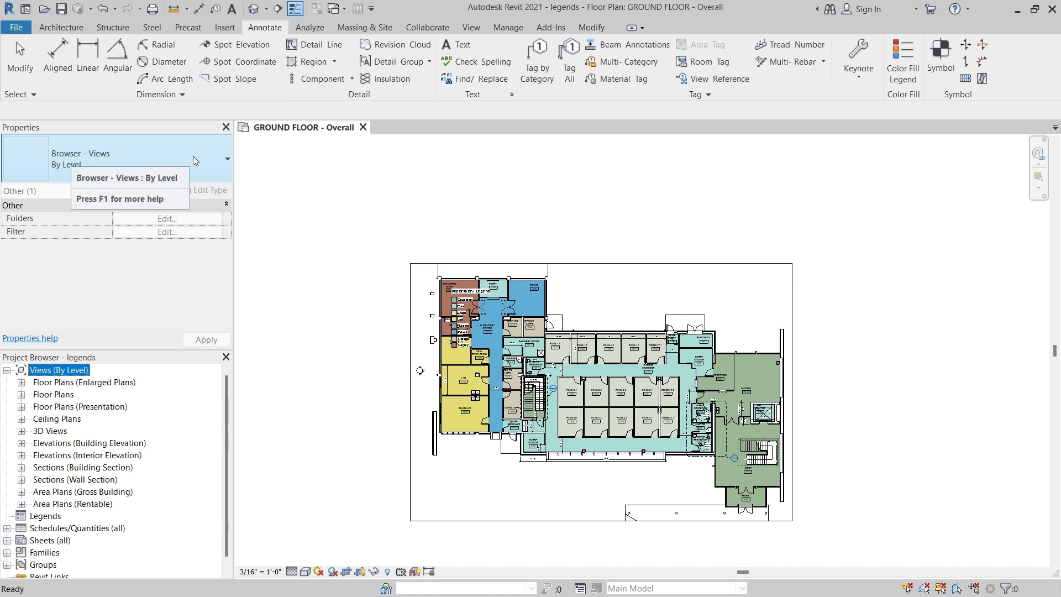
Organize the Project Browser views with the "all" scheme and expand the Floor Plans (Enlarged Plans) and Floor Plans groups.
left_click(226, 160)
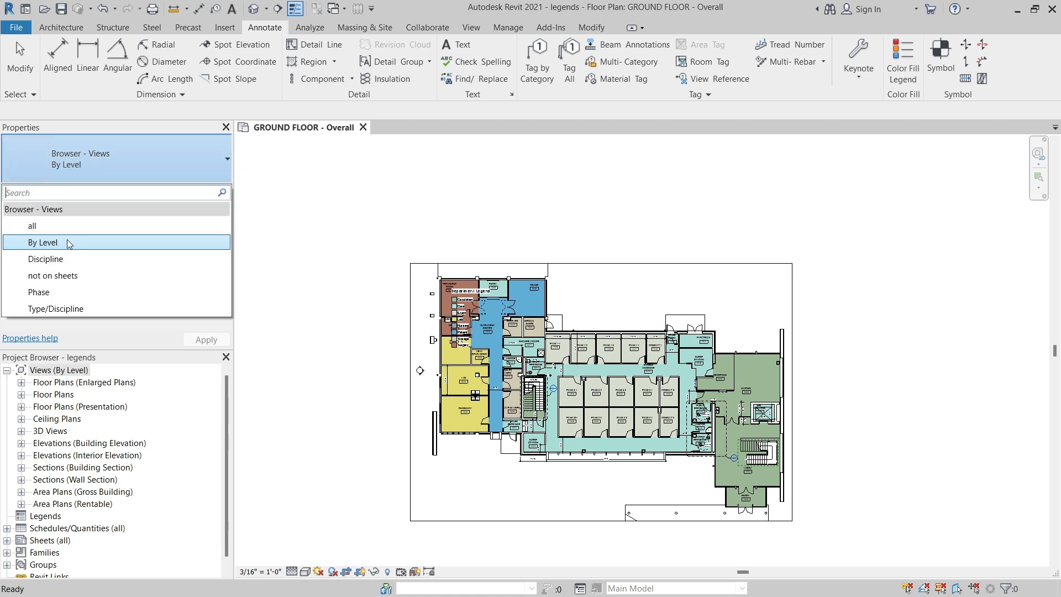
left_click(38, 228)
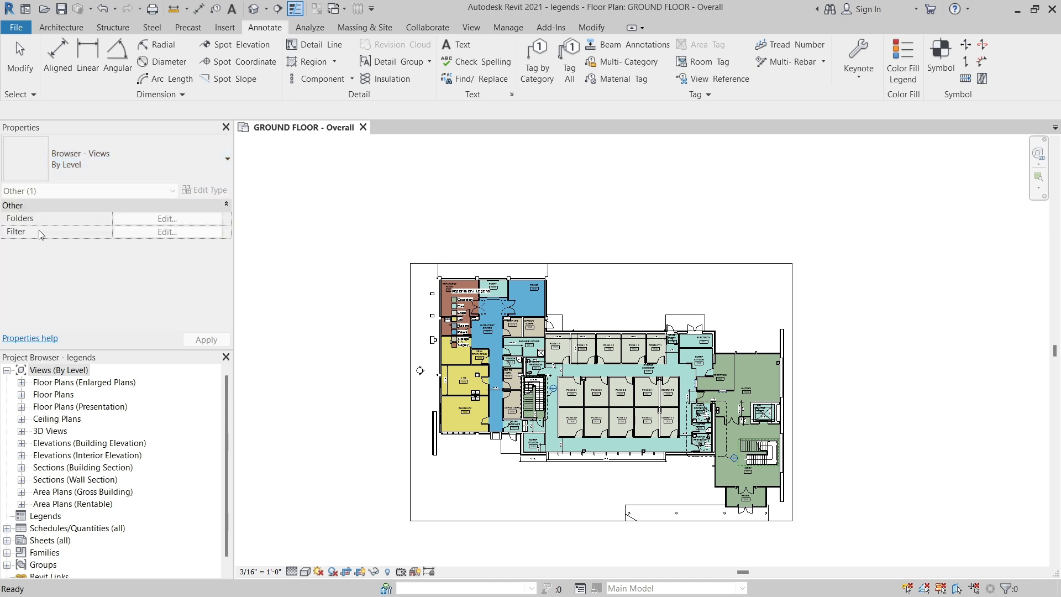
left_click(22, 382)
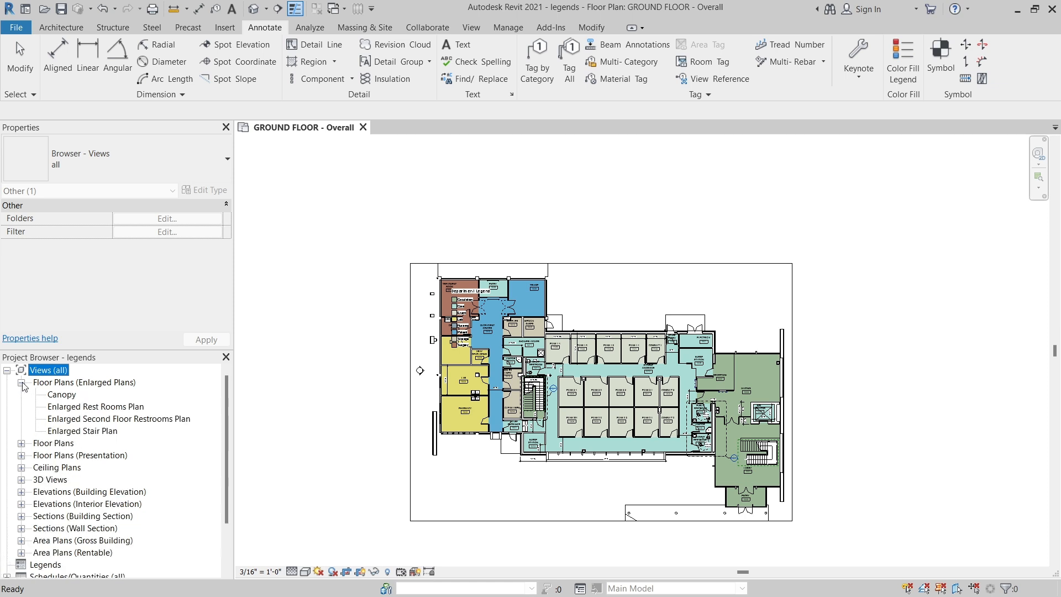
left_click(21, 443)
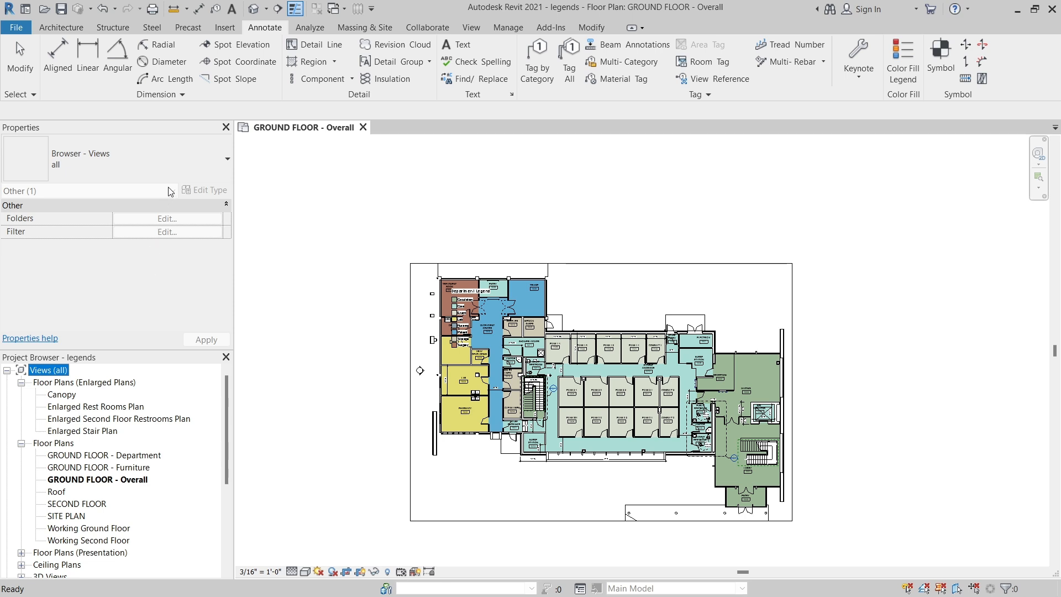
Switch the Project Browser views to the "not on sheets" organization scheme and check the list of available schemes.
left_click(186, 170)
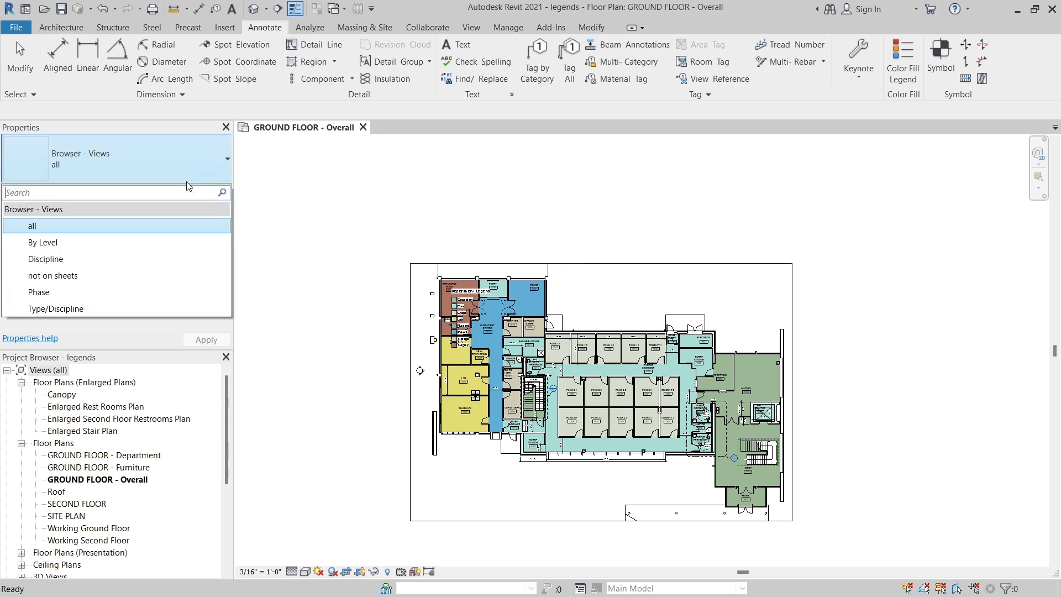
left_click(65, 278)
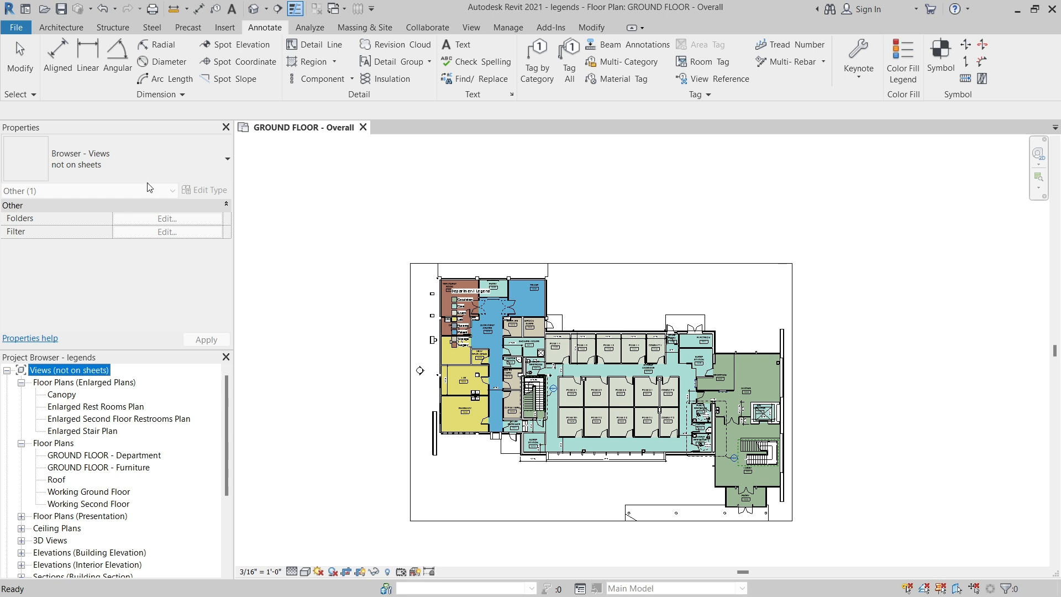
left_click(167, 161)
left_click(69, 370)
left_click(169, 161)
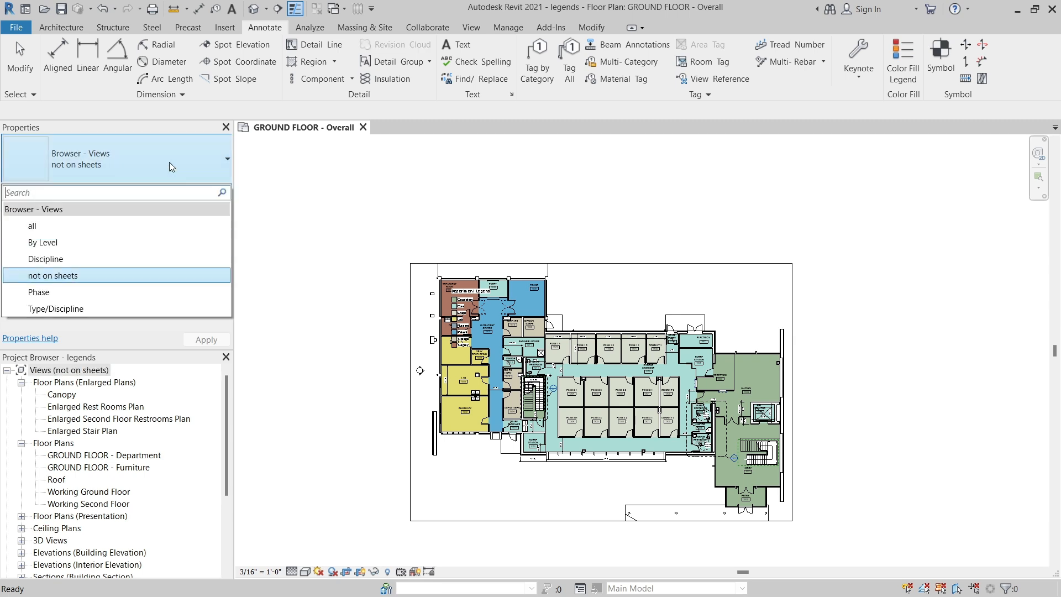
left_click(166, 383)
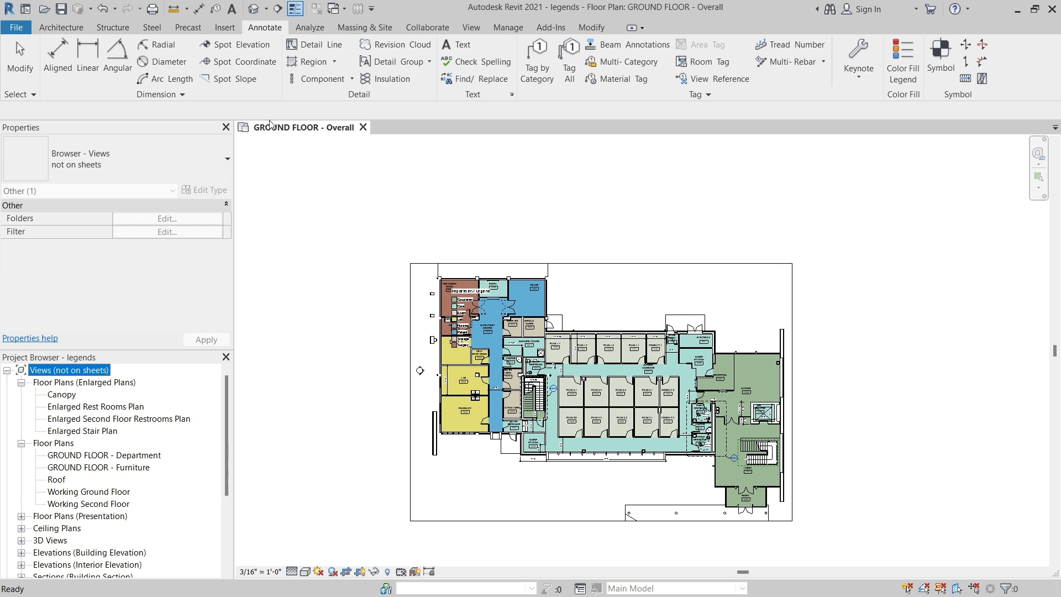
Review the Sheets and Schedules schemes in Browser Organization, and apply the By Level scheme to the views.
left_click(460, 29)
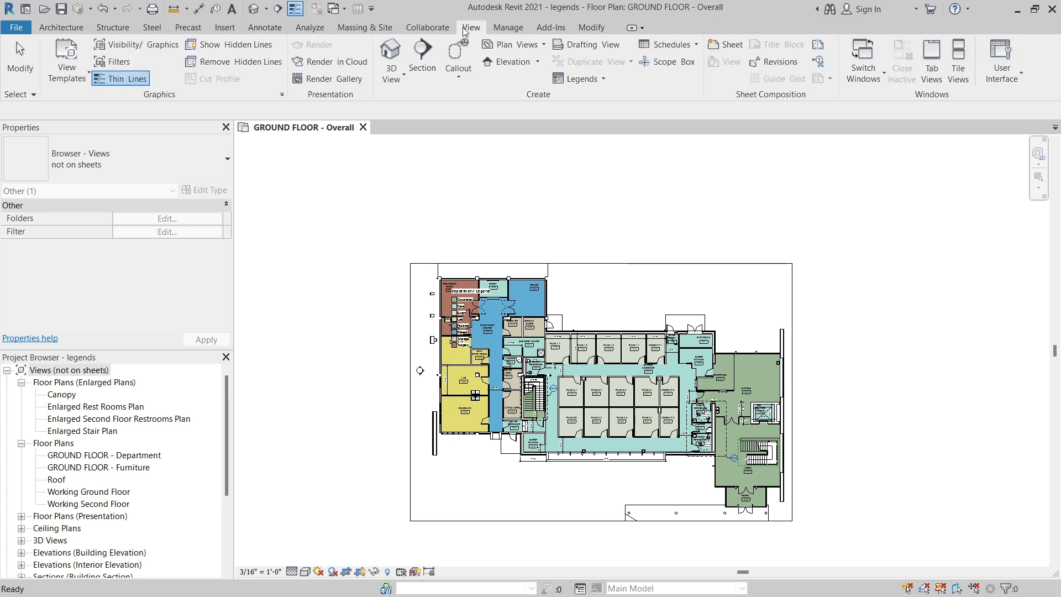
left_click(998, 79)
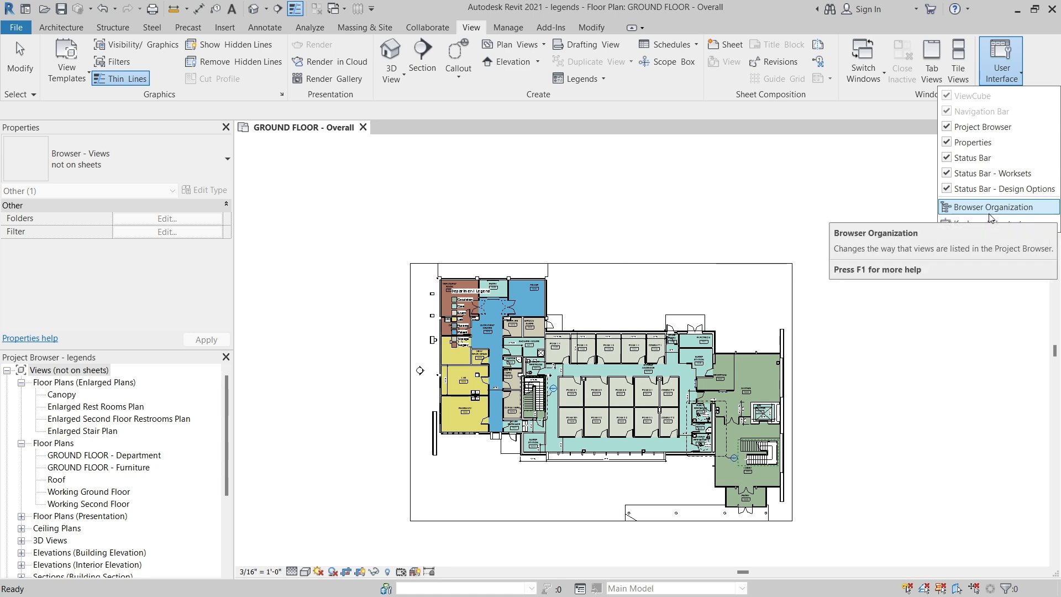
left_click(989, 211)
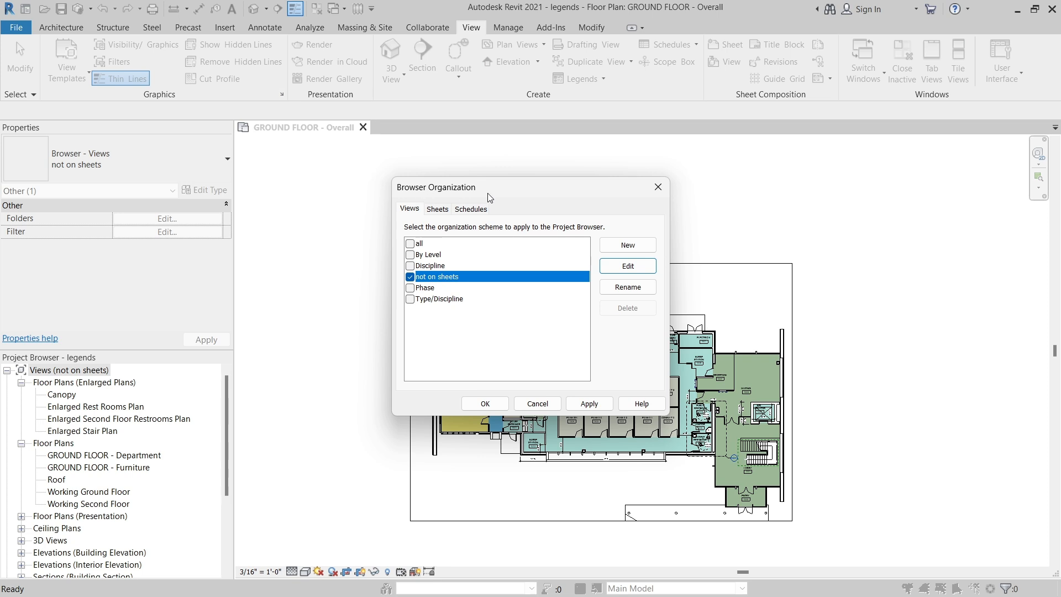
left_click(440, 212)
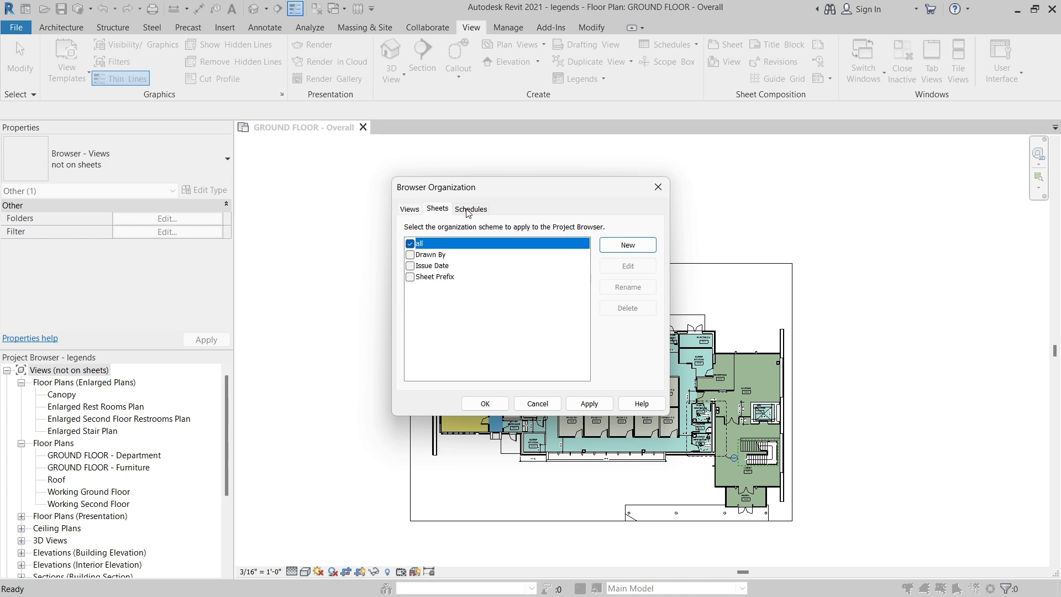
left_click(469, 211)
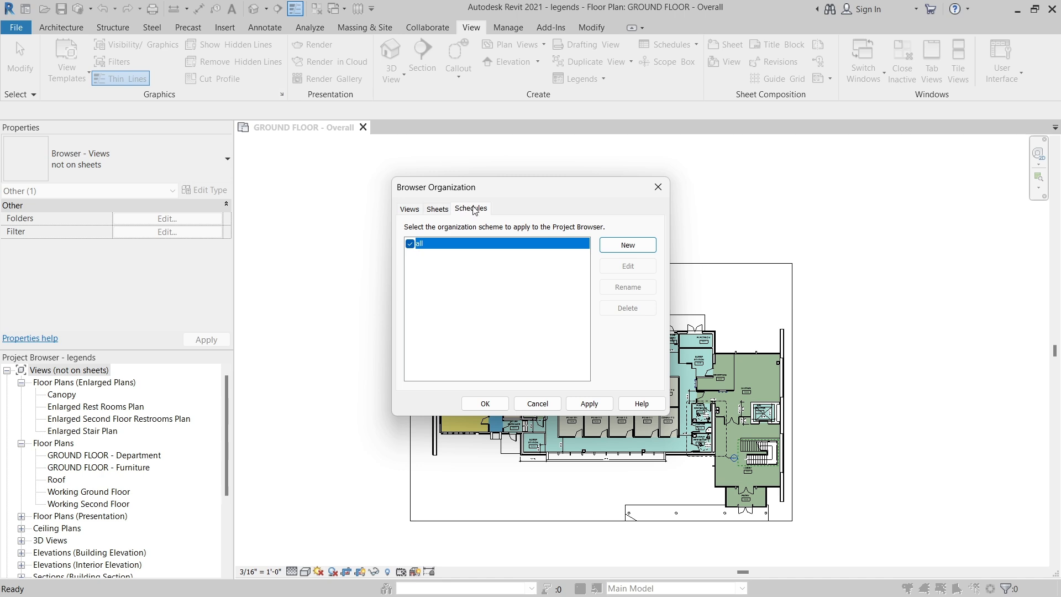
left_click(417, 213)
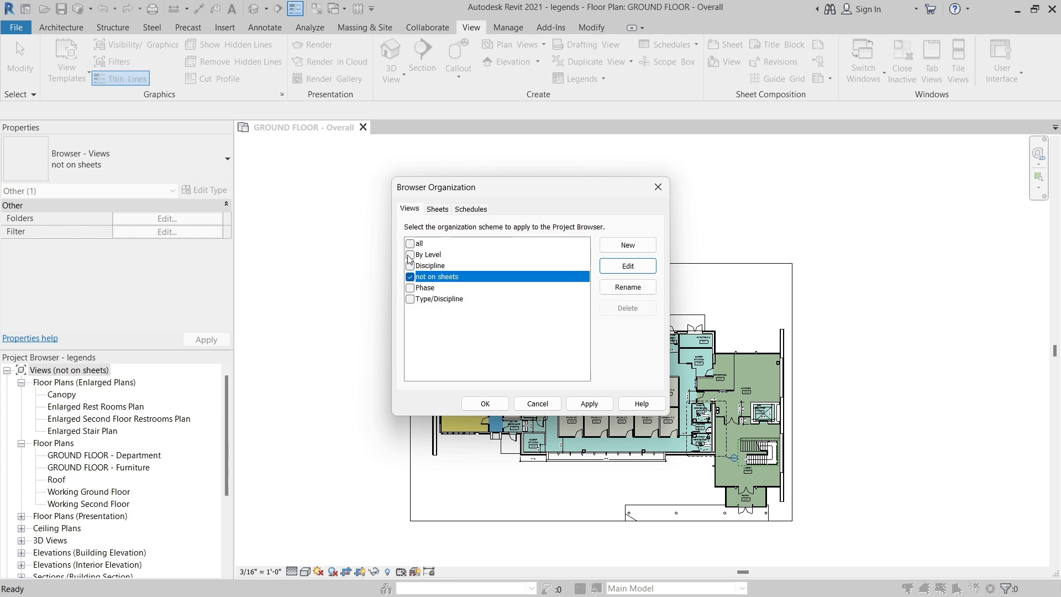
left_click(410, 254)
left_click(586, 404)
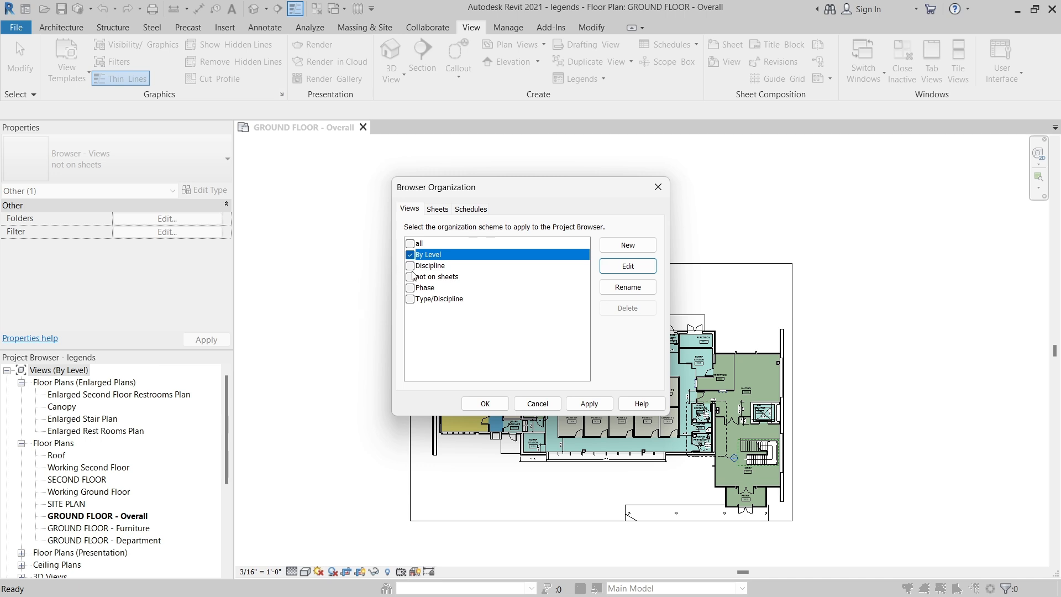
Examine the filtering rules and the grouping and sorting rules of the By Level scheme without changing them.
left_click(639, 270)
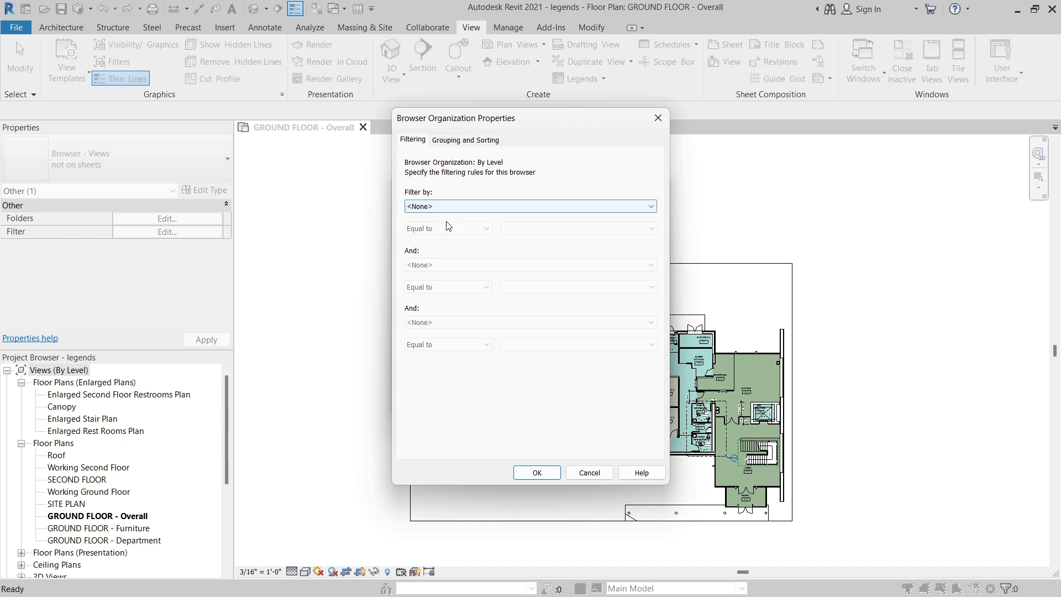
left_click(458, 140)
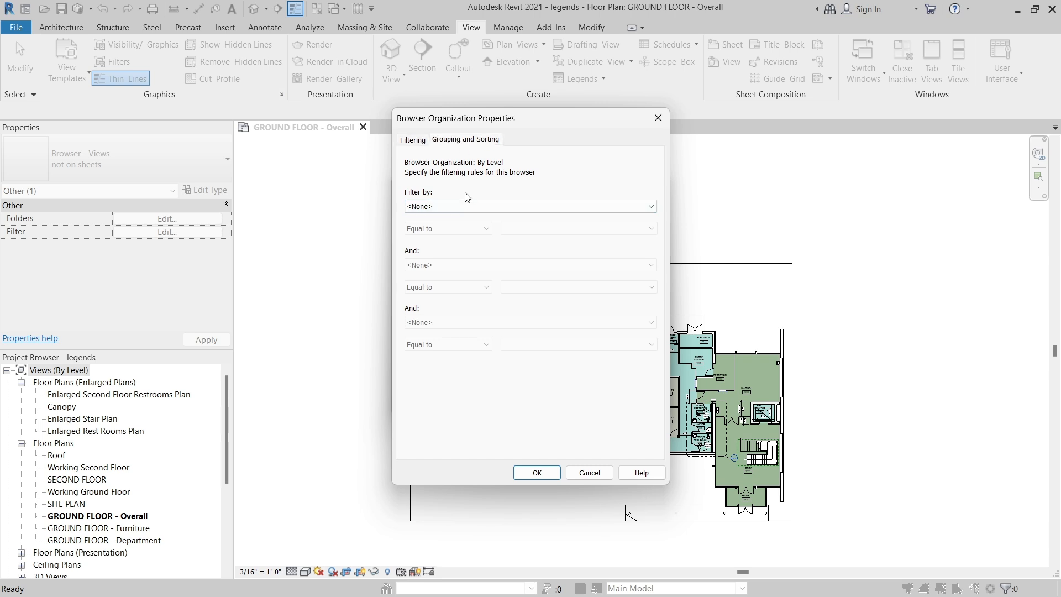
left_click(421, 142)
left_click(456, 142)
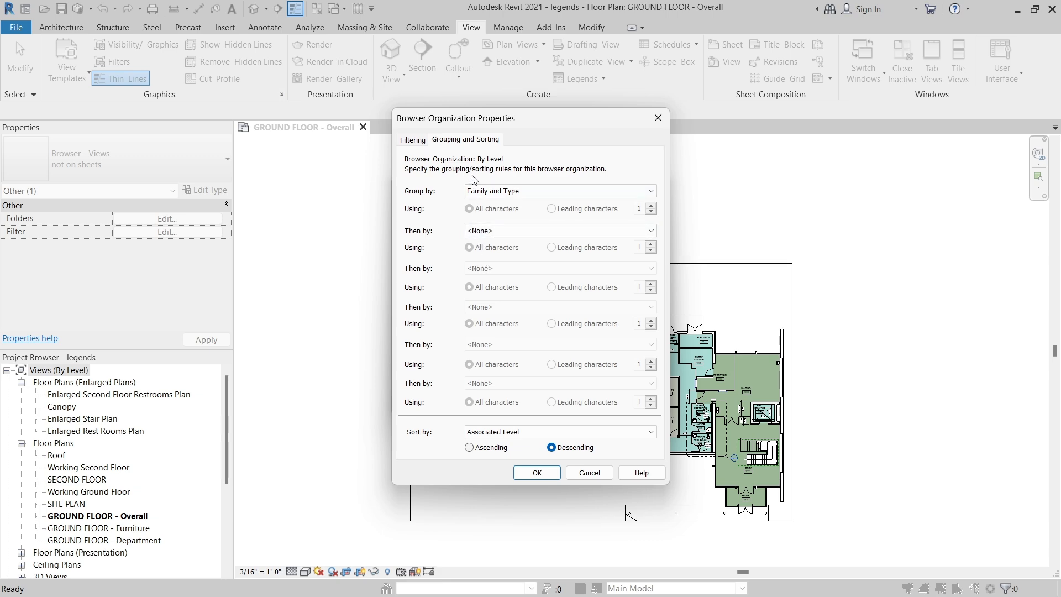
left_click(589, 472)
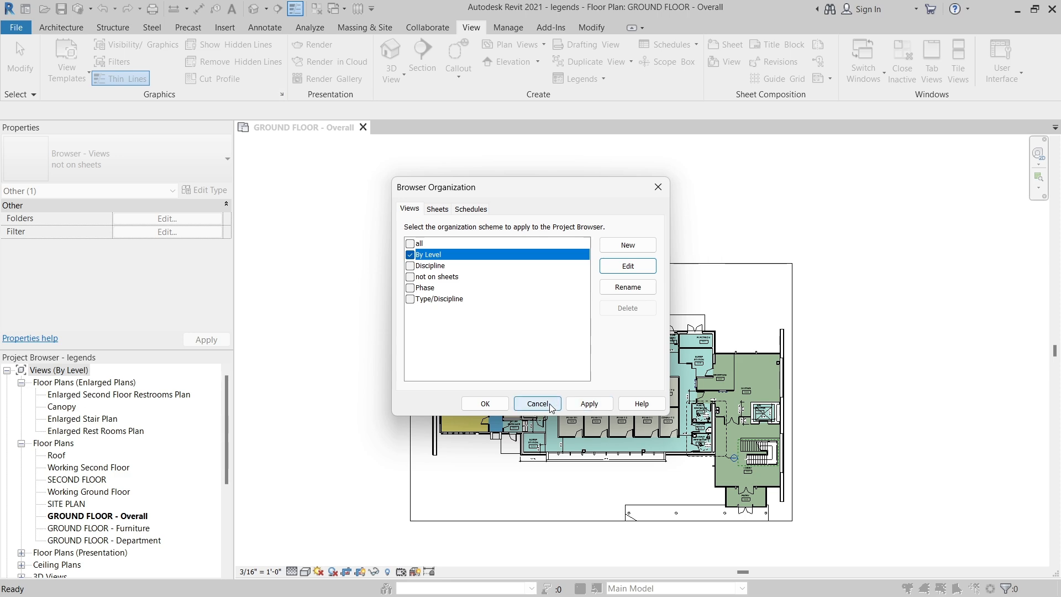
left_click(550, 405)
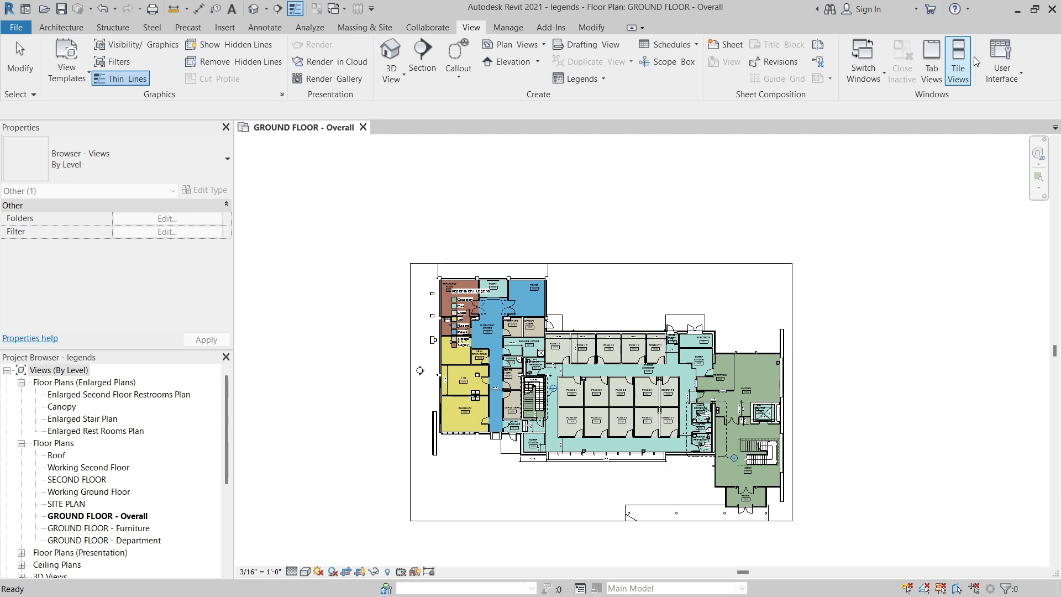
Create a new views organization scheme in Browser Organization named "displin and level".
left_click(997, 70)
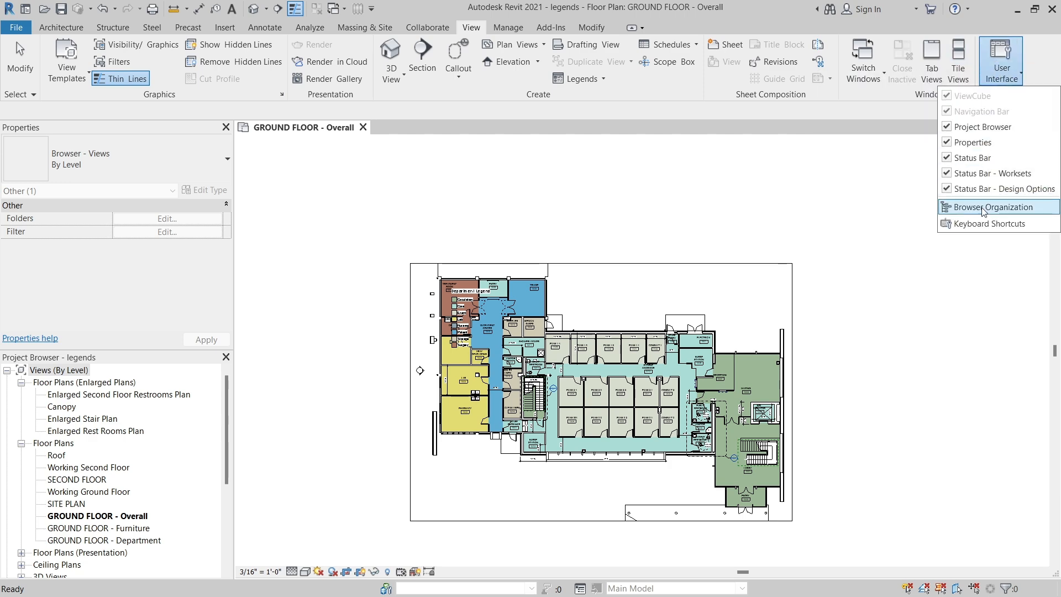
left_click(928, 205)
left_click(629, 249)
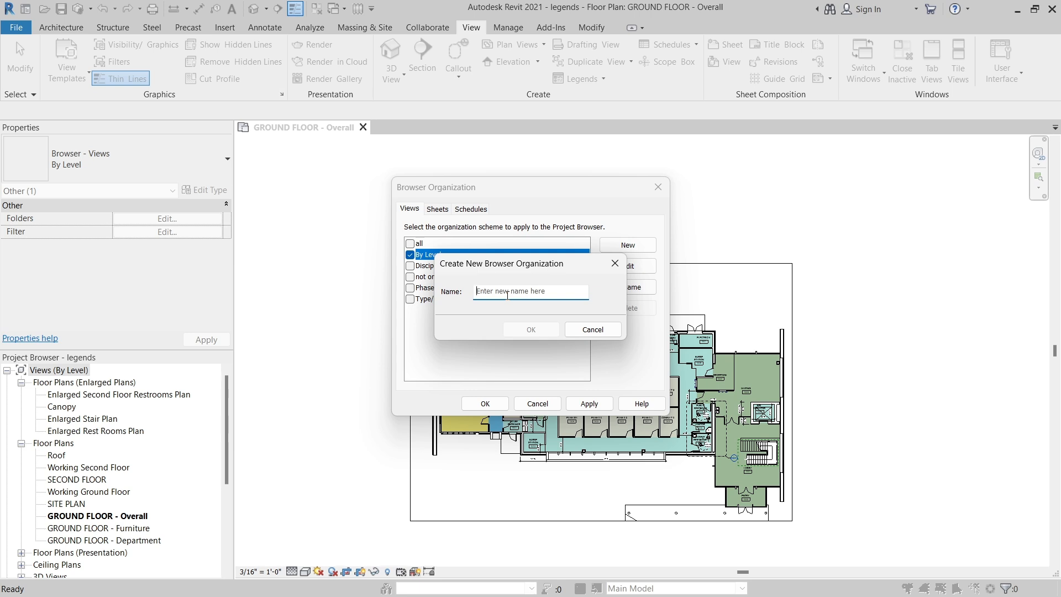
type("displin and leve")
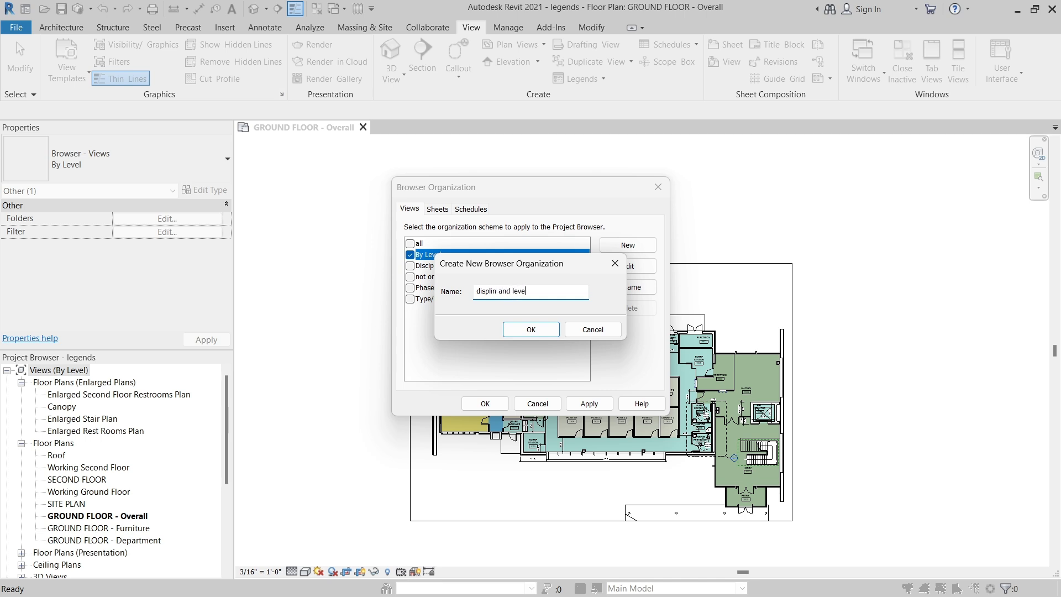
type("l")
left_click(544, 329)
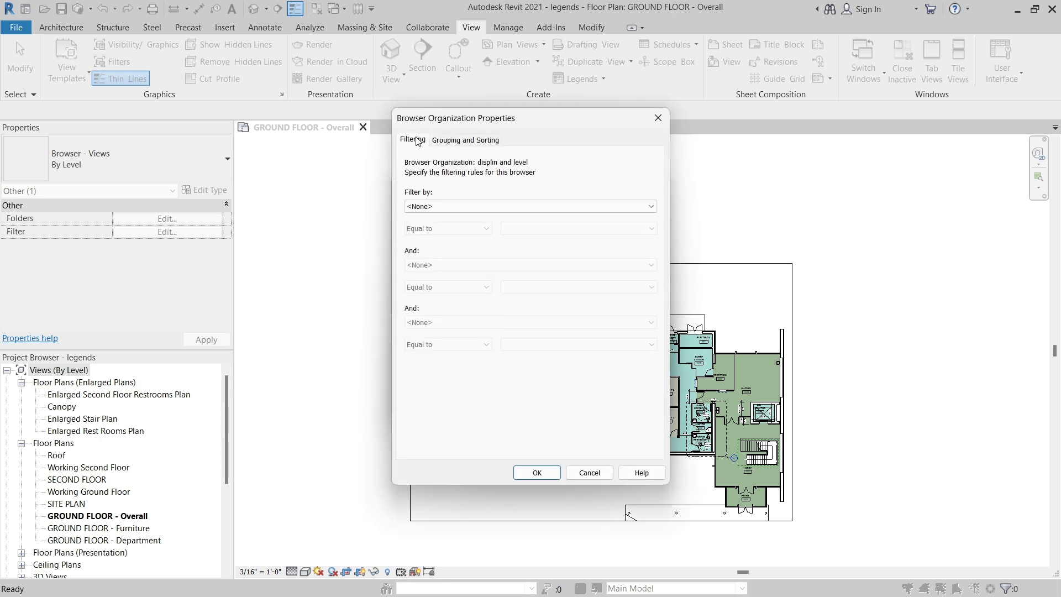
Leave the new scheme unfiltered and group its views by Discipline, then Associated Level, then Family and Type.
left_click(434, 206)
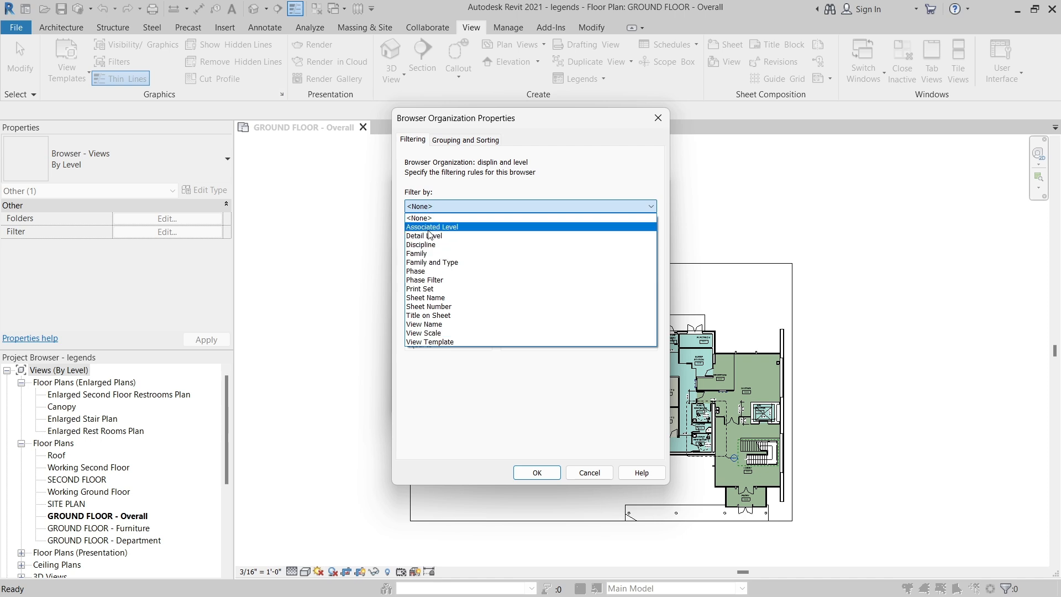
left_click(463, 205)
left_click(474, 140)
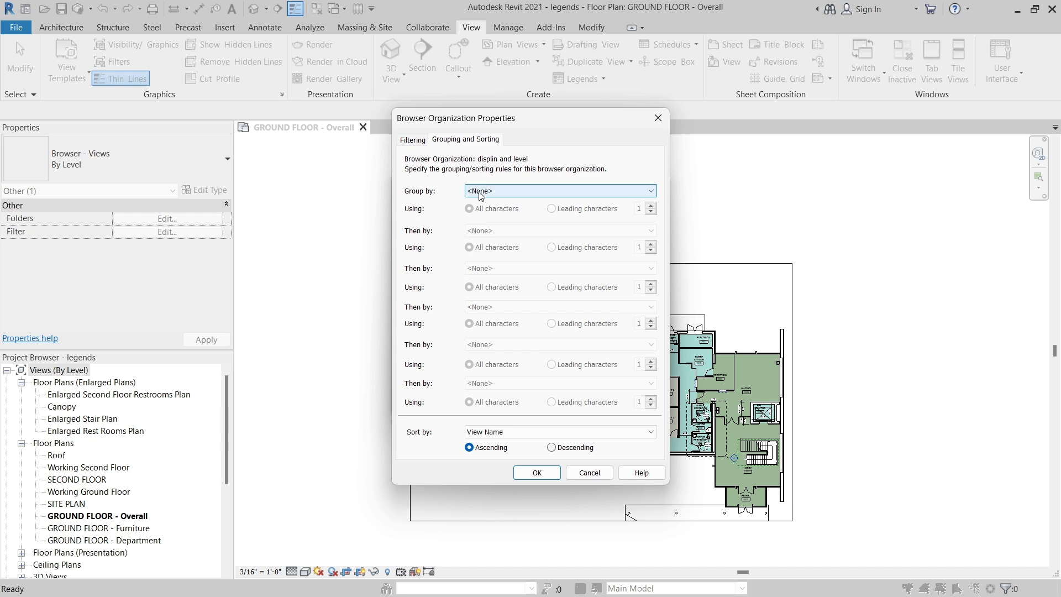
left_click(499, 193)
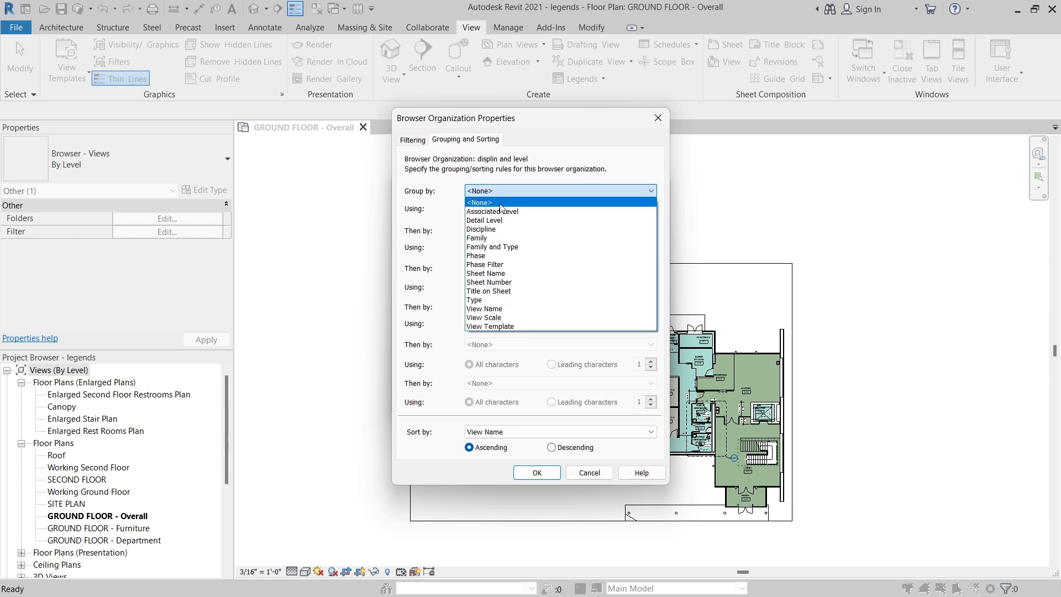
left_click(494, 229)
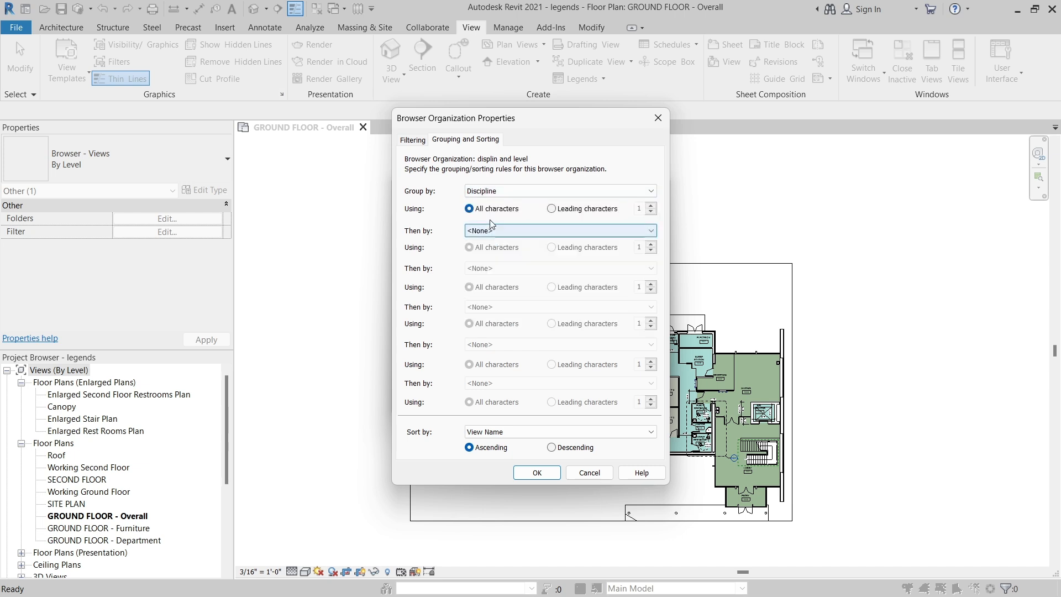
left_click(477, 231)
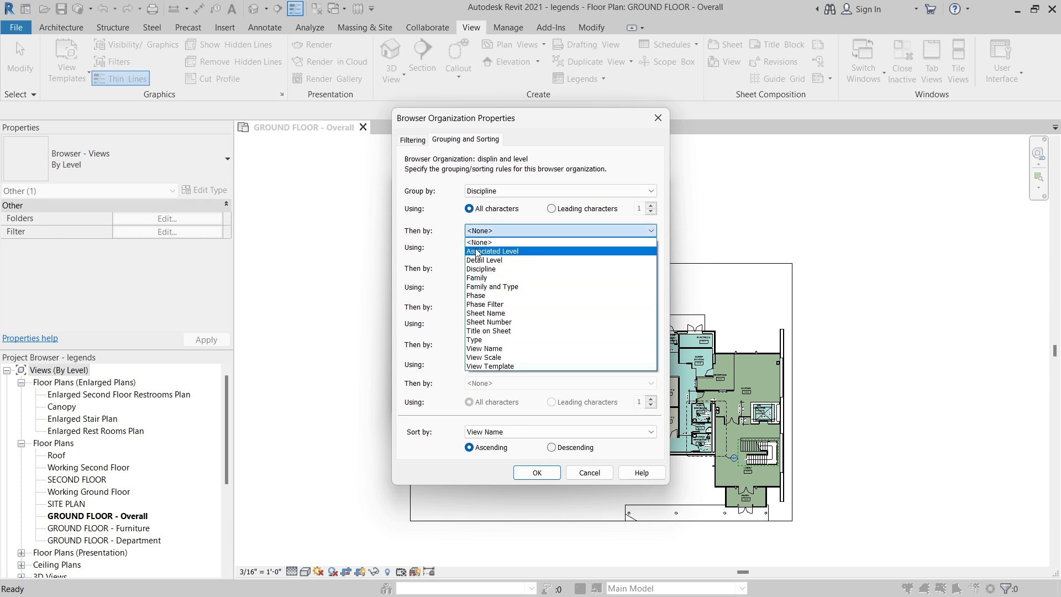
left_click(493, 251)
left_click(484, 269)
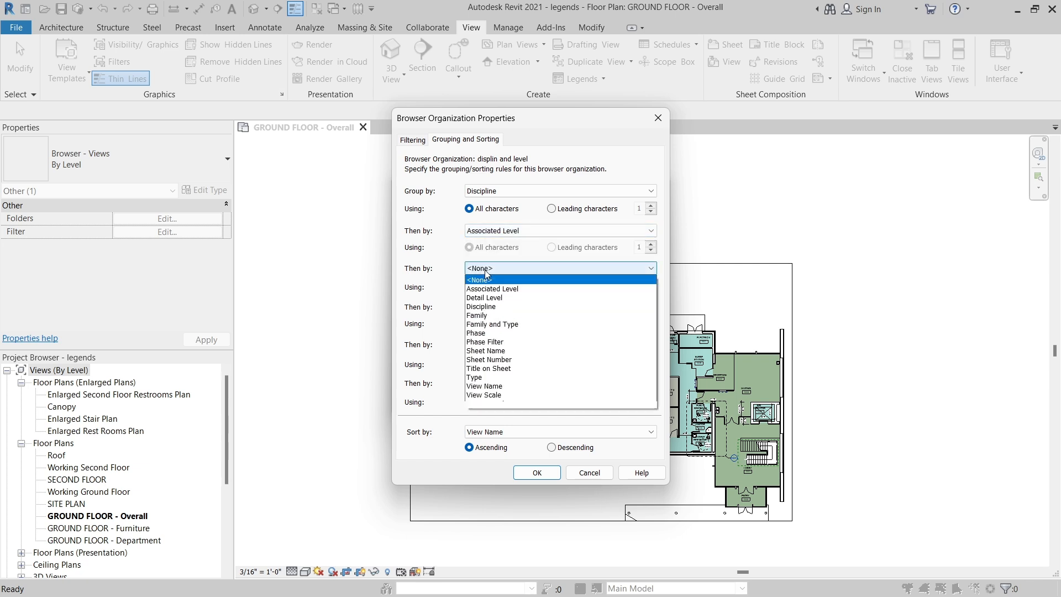
left_click(490, 324)
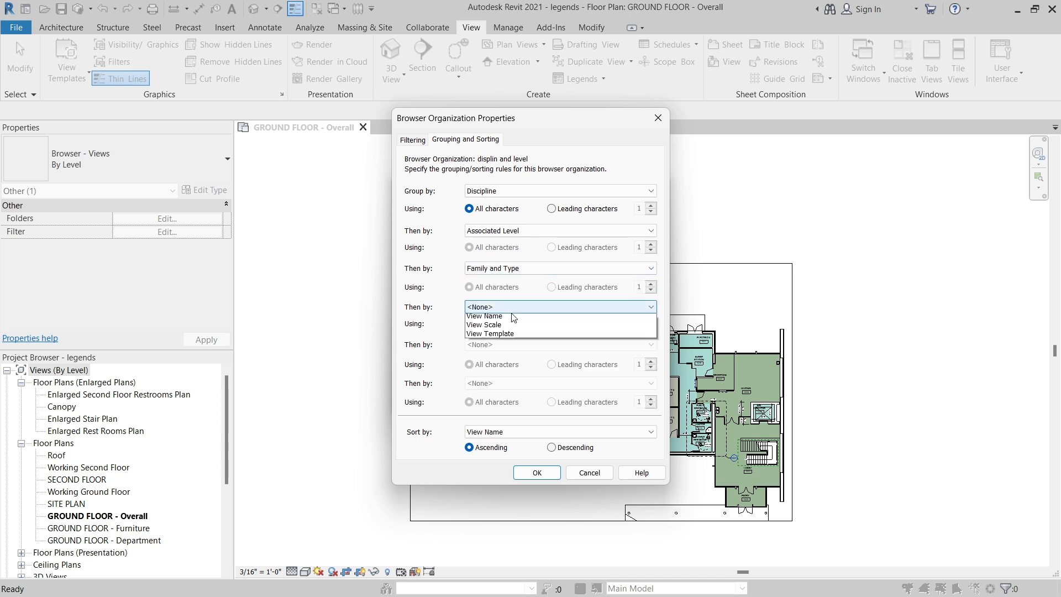
left_click(512, 307)
left_click(503, 306)
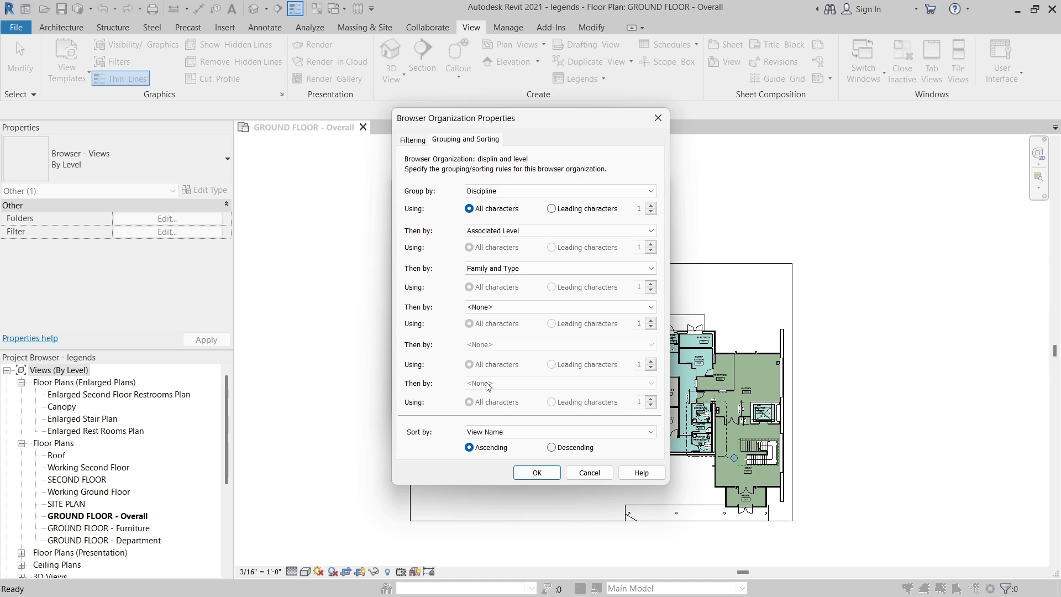
left_click(551, 208)
left_click(651, 212)
left_click(469, 209)
Sort the scheme's views by View Name in ascending order and confirm the browser organization properties.
left_click(497, 437)
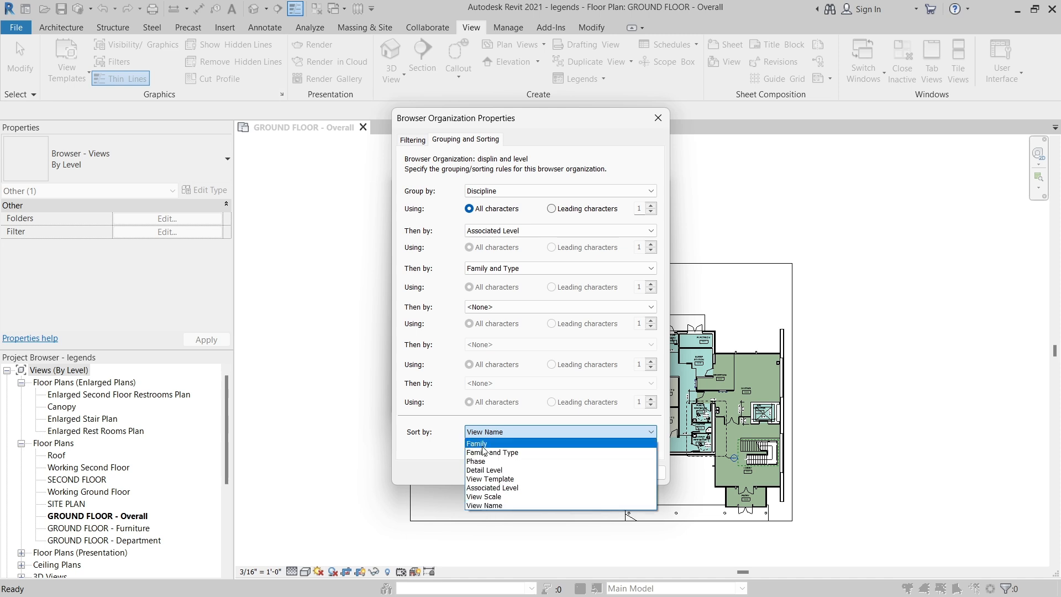
left_click(498, 504)
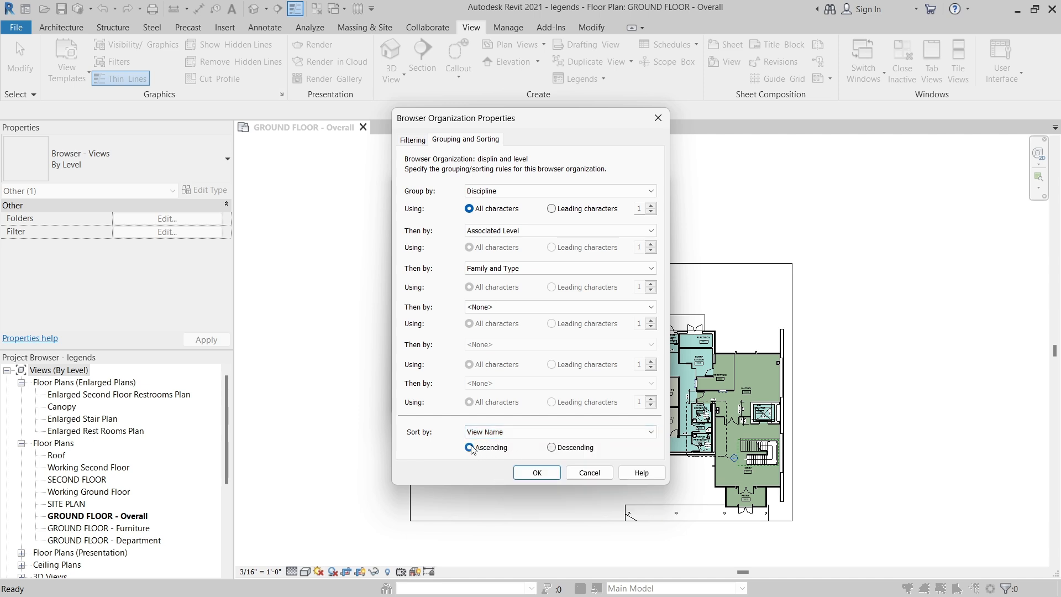
left_click(552, 447)
left_click(469, 447)
left_click(533, 472)
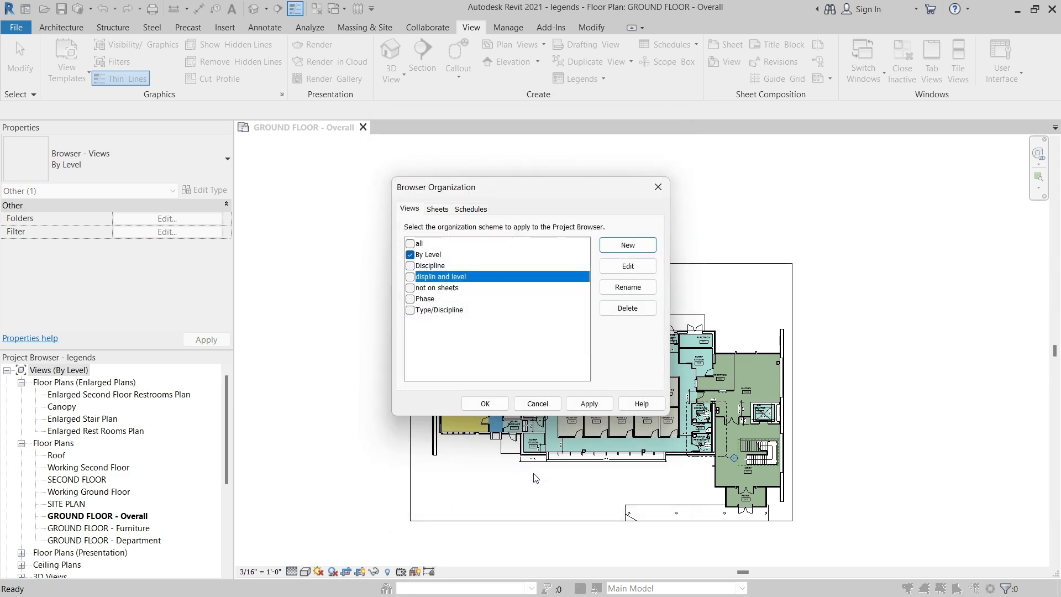
Apply the "displin and level" scheme to the views and expand the Architectural and Coordination groups and Architectural's "???" level.
left_click(410, 277)
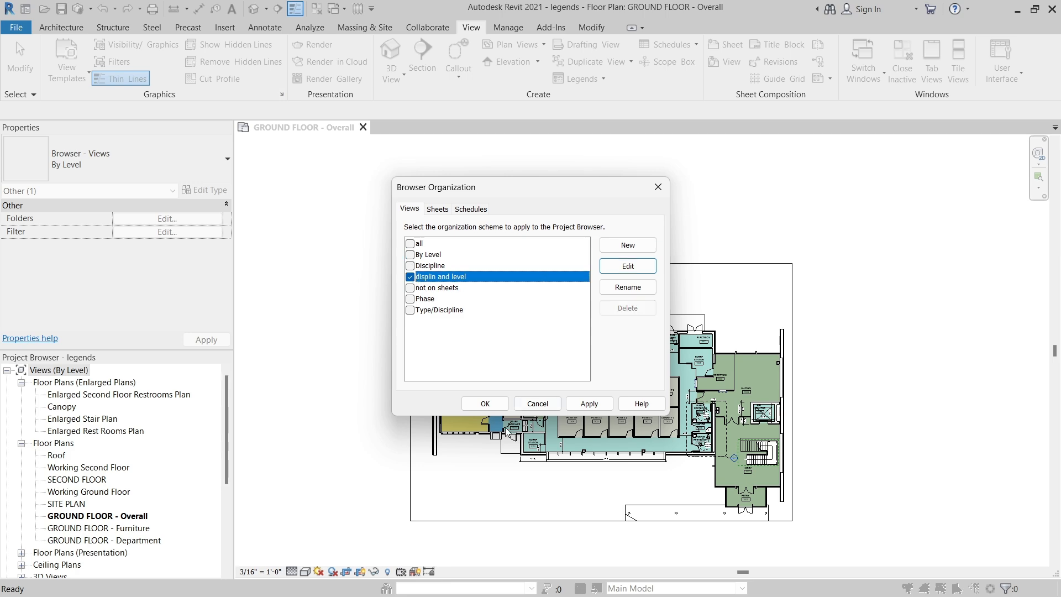
left_click(484, 404)
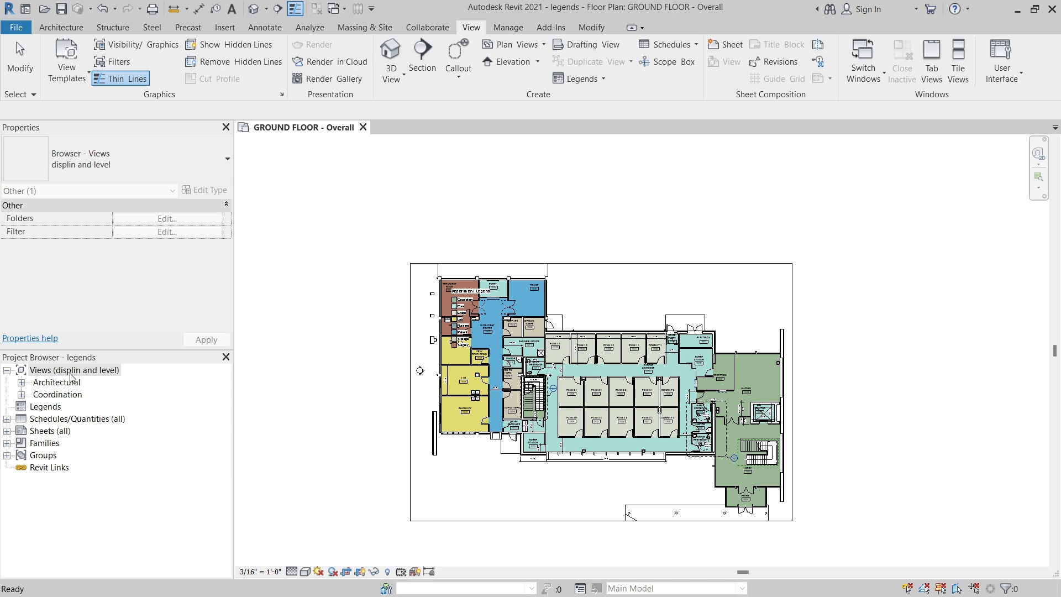
left_click(21, 383)
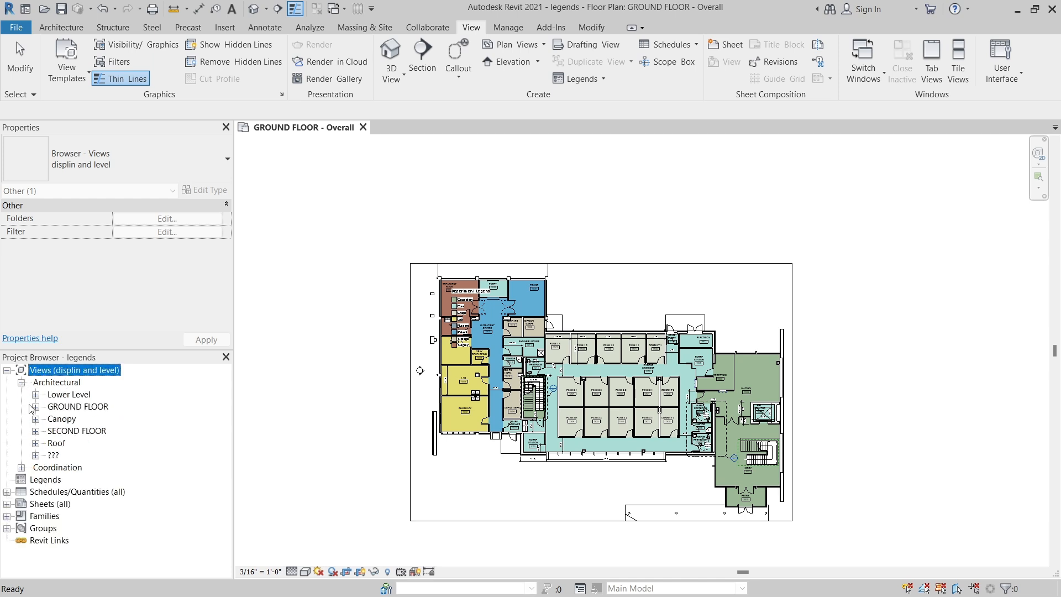
left_click(21, 468)
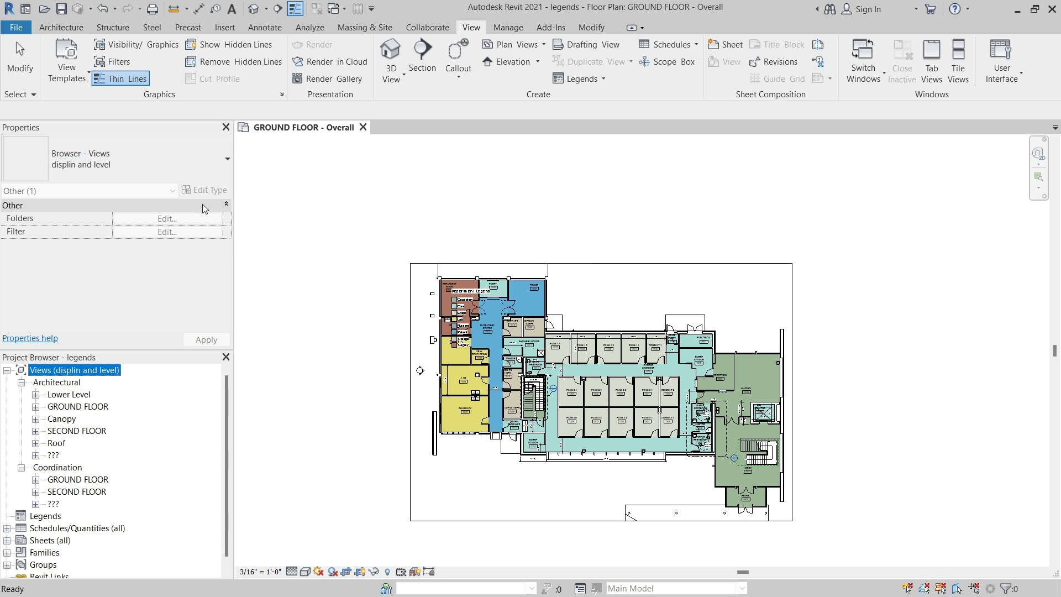
left_click(35, 455)
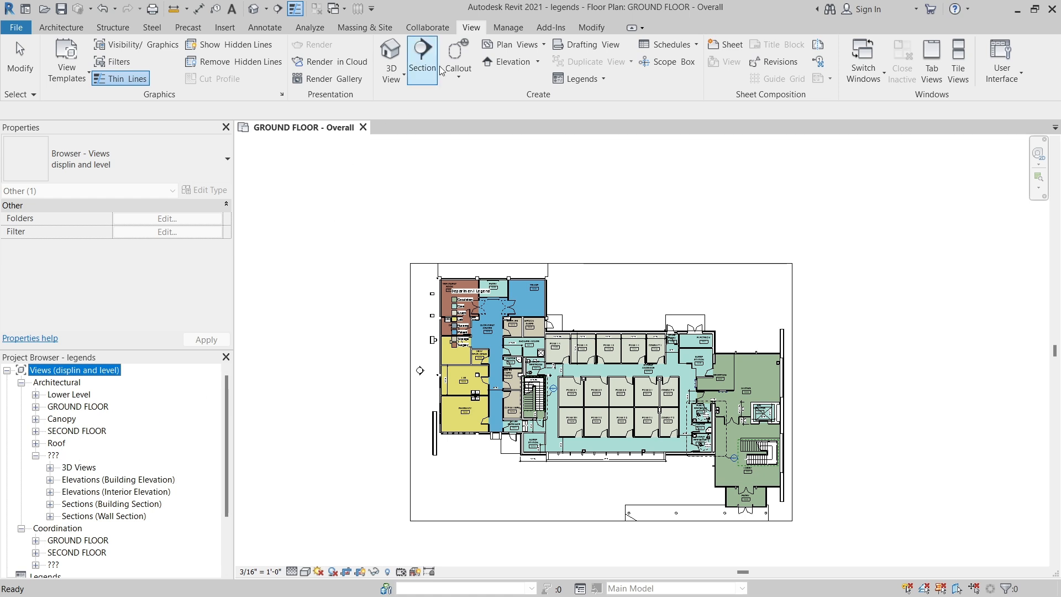
Define a new project parameter named "browser org" with type Text, grouped under Other.
left_click(507, 28)
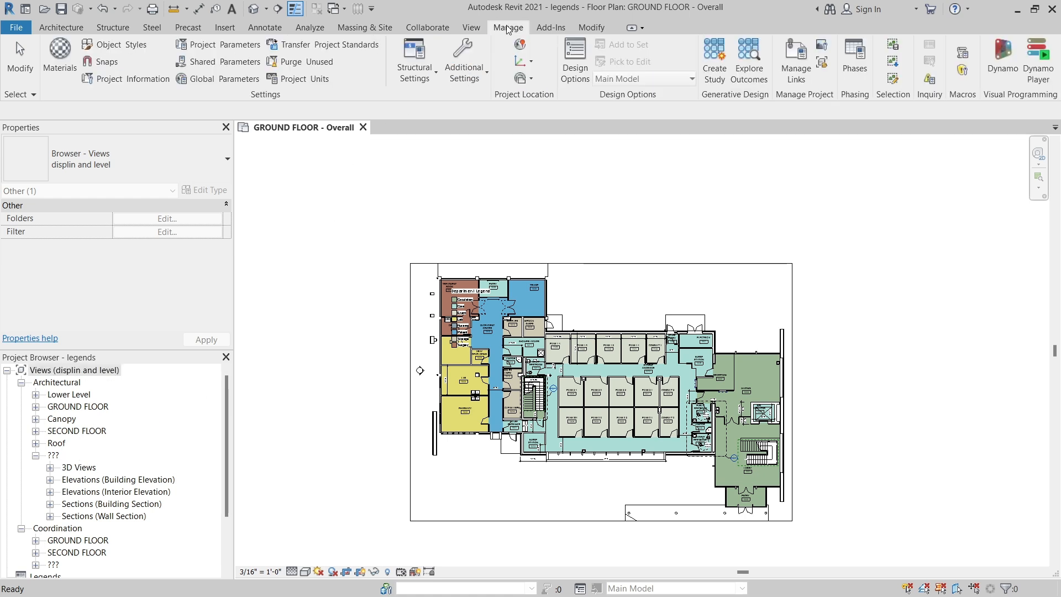
left_click(203, 48)
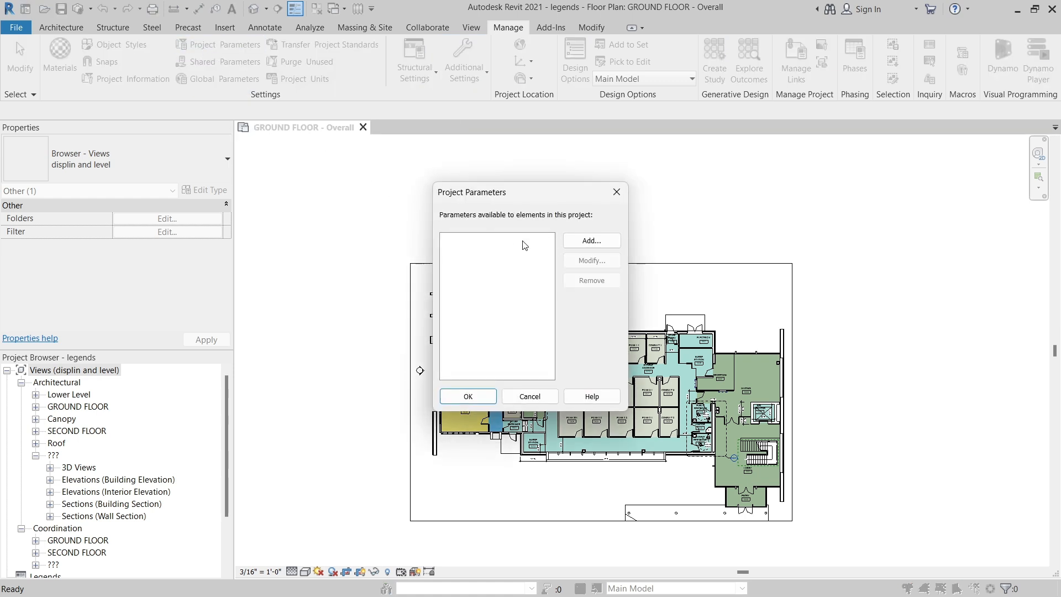
left_click(580, 244)
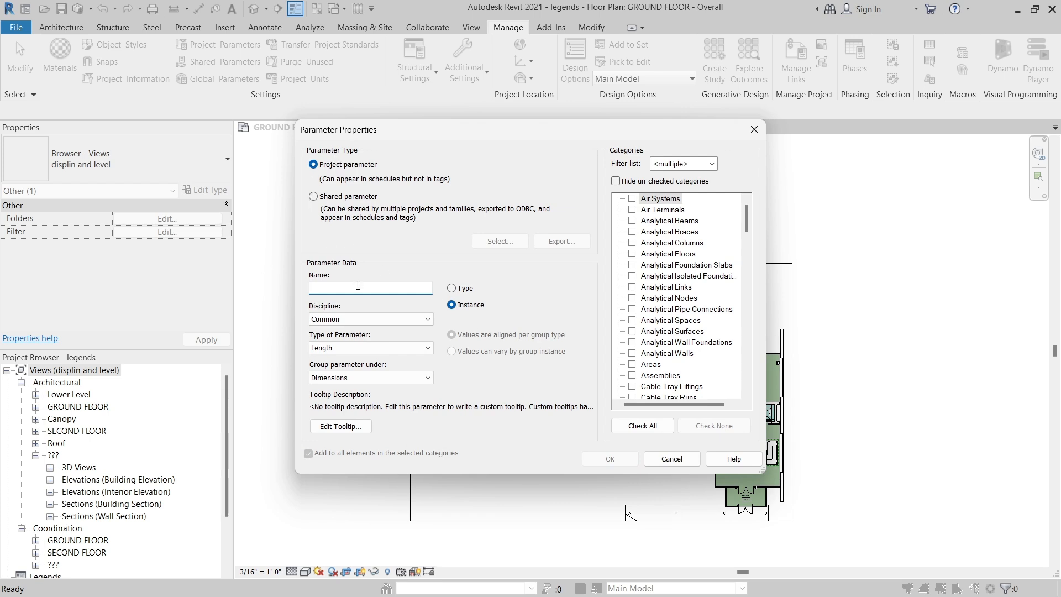
type("browser org")
left_click(352, 348)
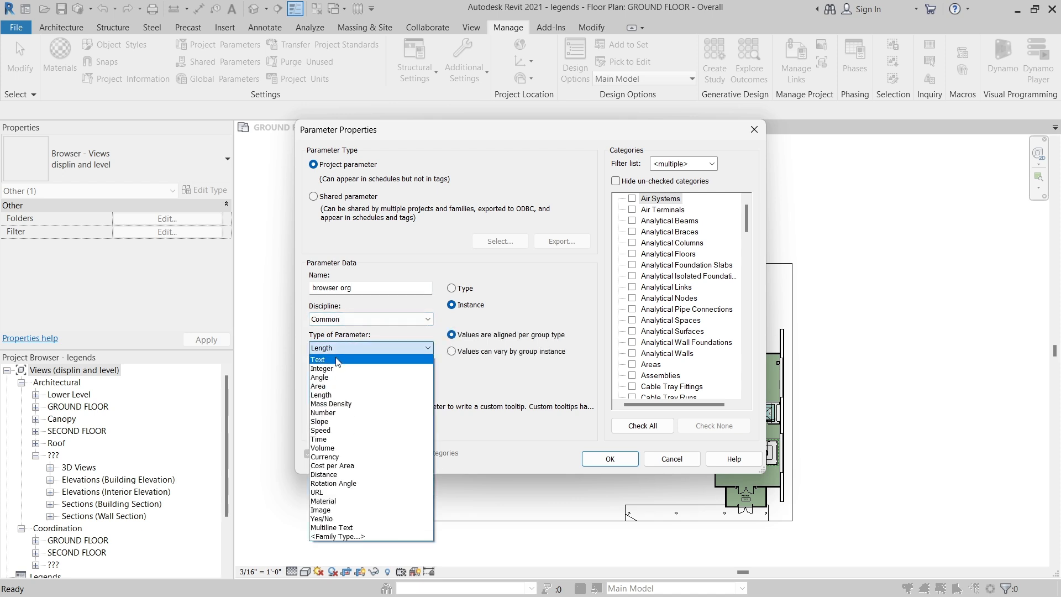
left_click(339, 360)
left_click(348, 378)
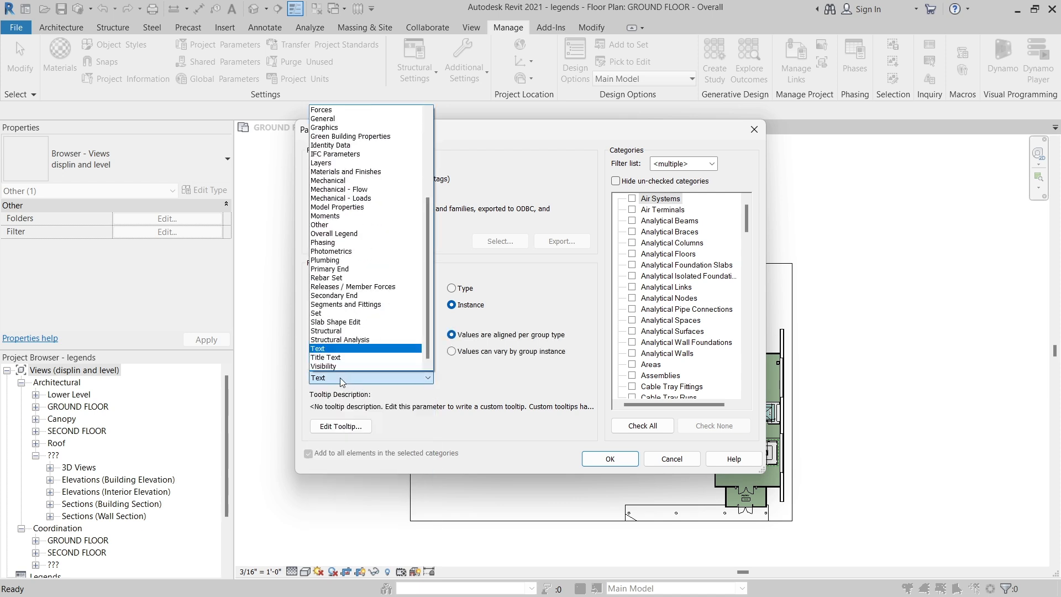
left_click(335, 226)
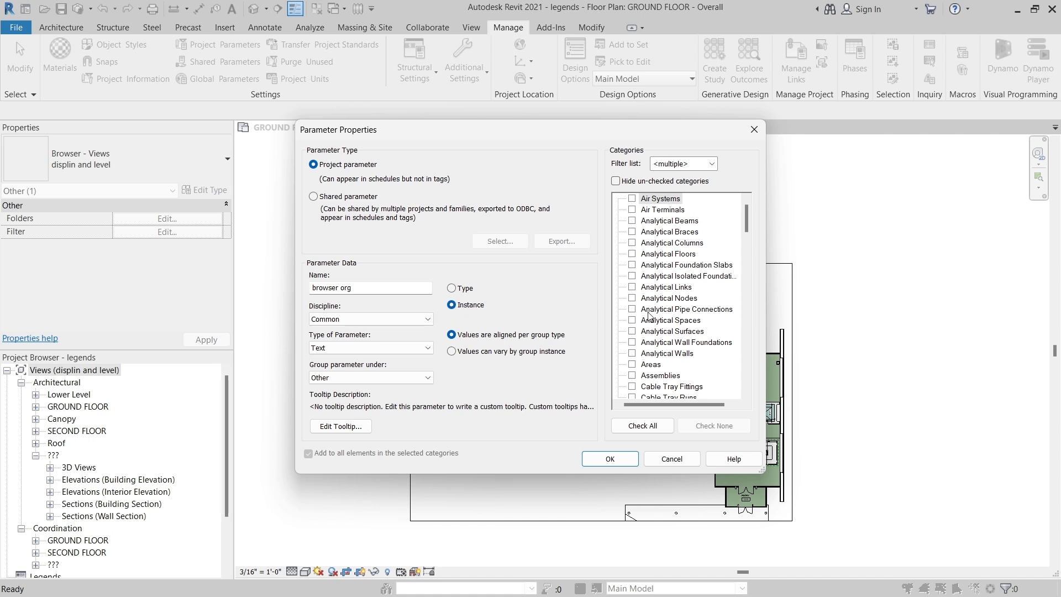
Assign the "browser org" parameter to the Views and Sheets categories and confirm it without giving it a value.
left_click_drag(745, 224, 734, 365)
scroll(734, 365, "down", 5)
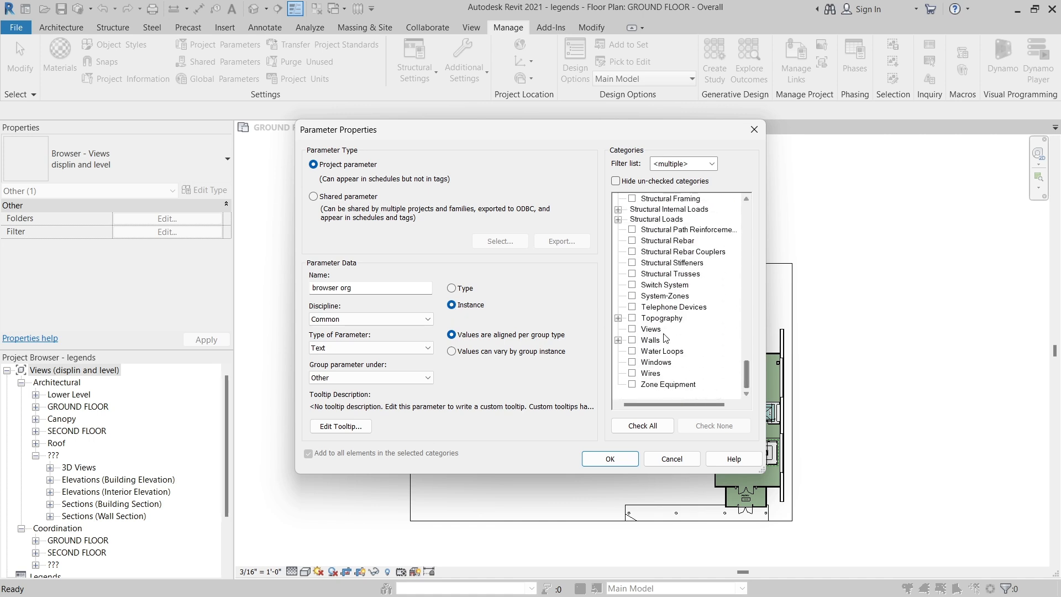
left_click(632, 329)
left_click_drag(747, 372, 718, 334)
left_click(633, 276)
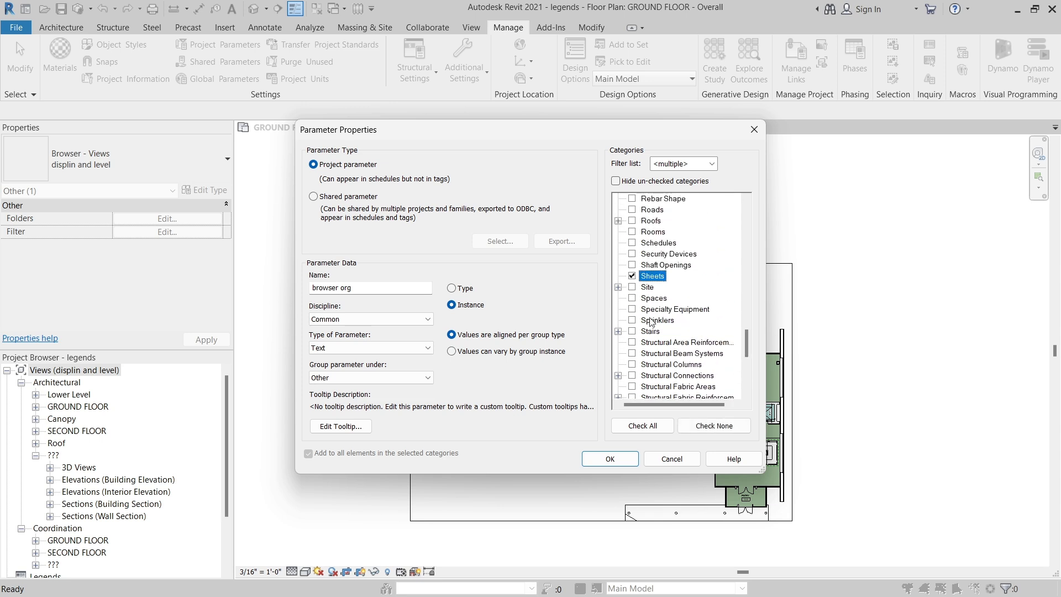
left_click(631, 460)
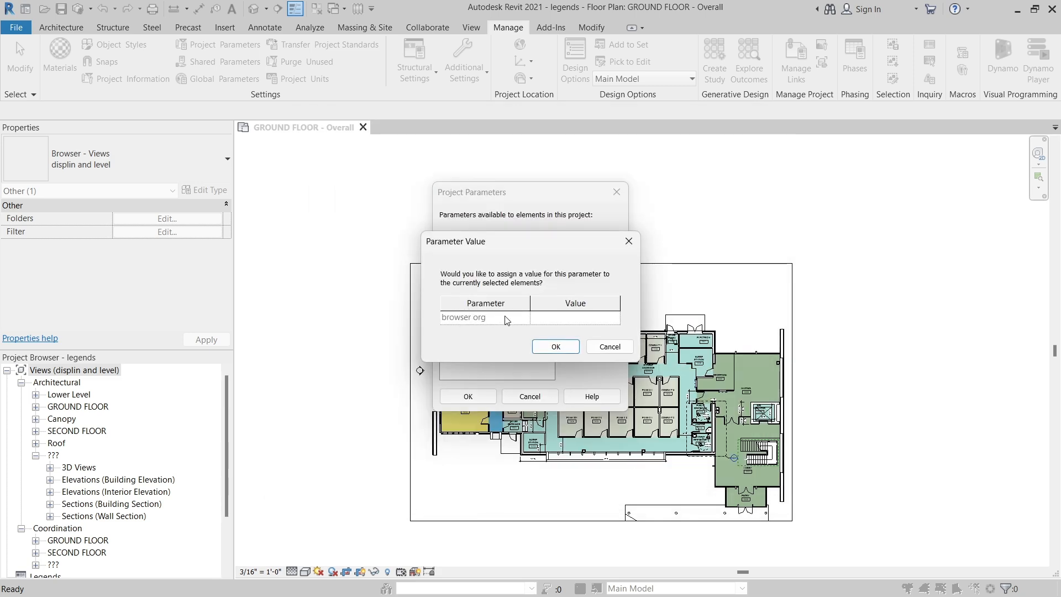
left_click(554, 346)
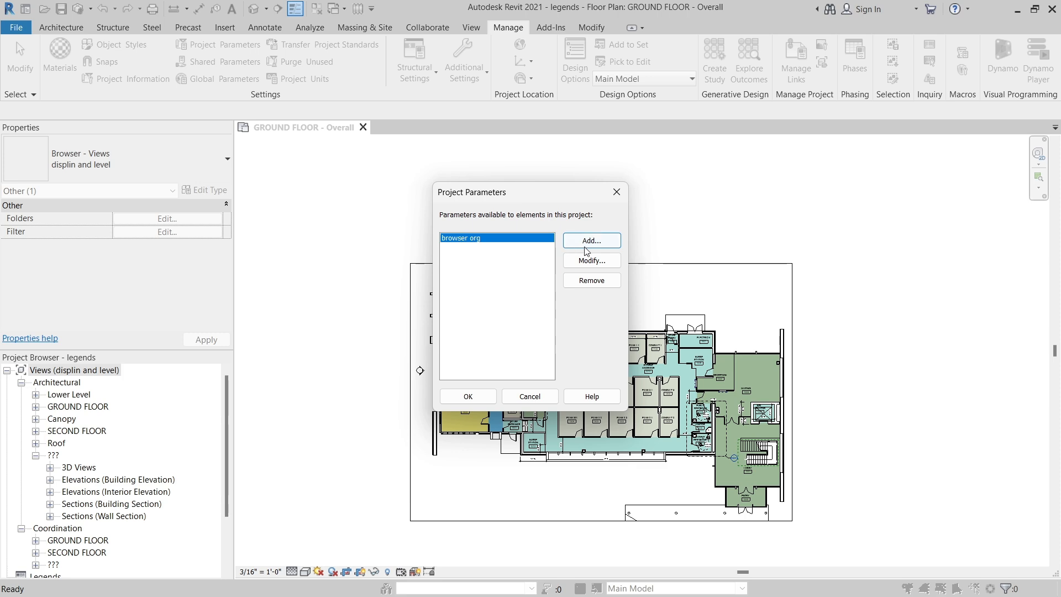
left_click(485, 399)
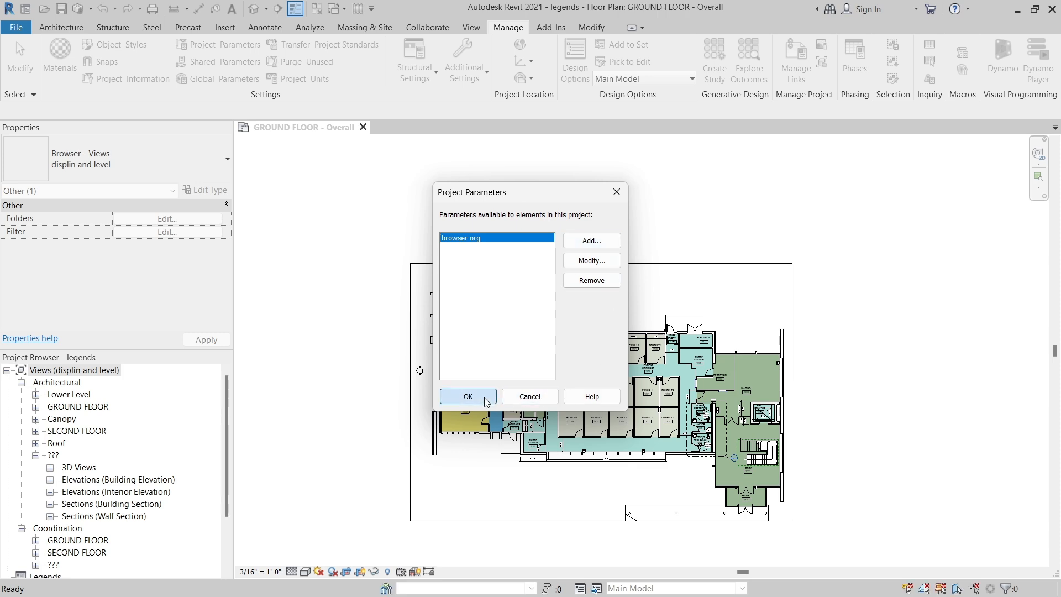
Find the browser org parameter in the properties of the GROUND FLOOR - Overall floor plan and open it for editing.
left_click(277, 237)
scroll(226, 221, "down", 3)
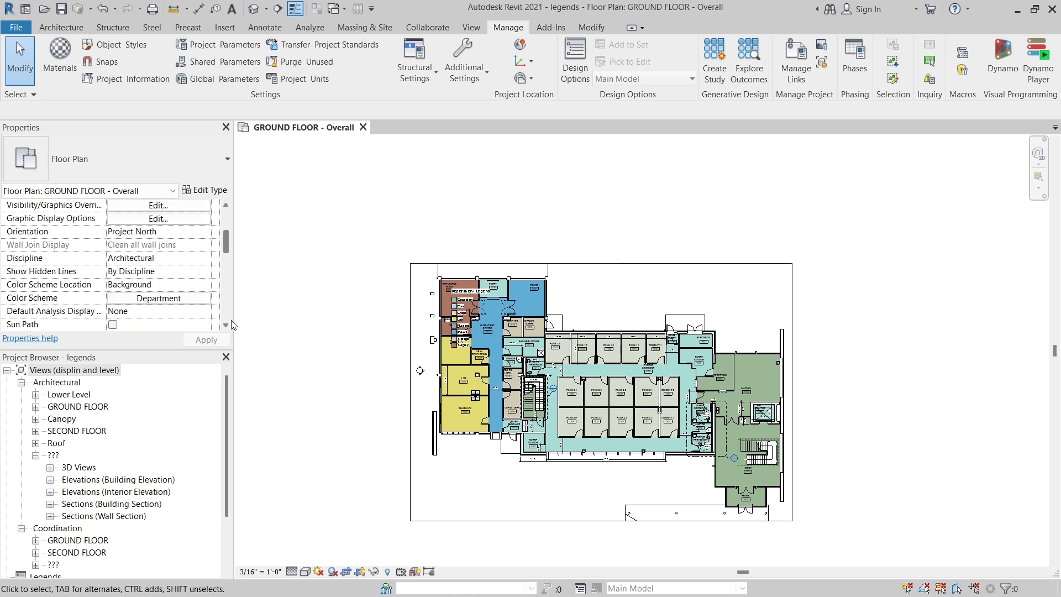
left_click_drag(227, 245, 229, 318)
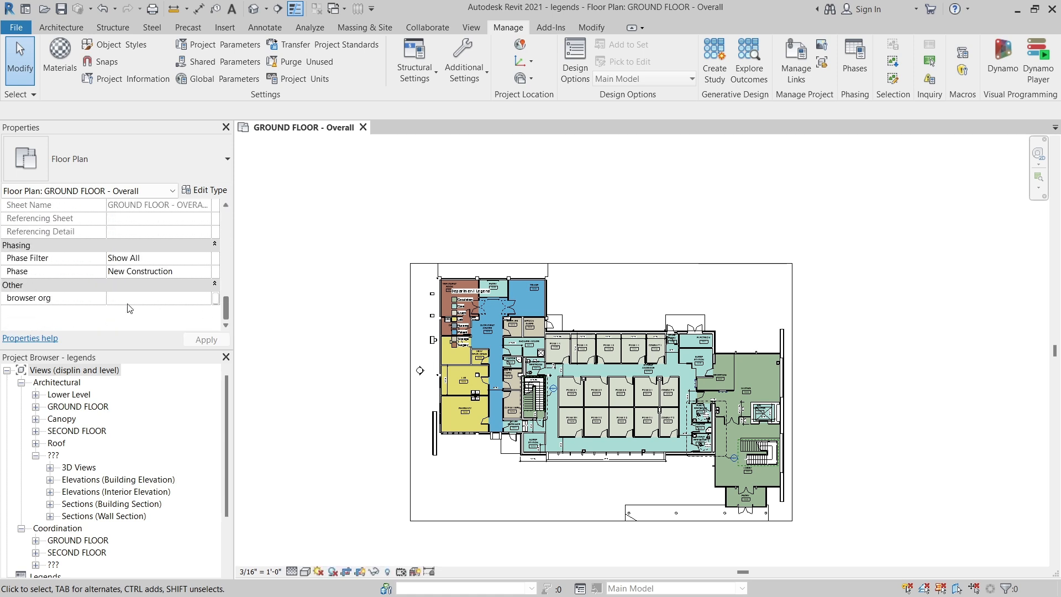
left_click(172, 299)
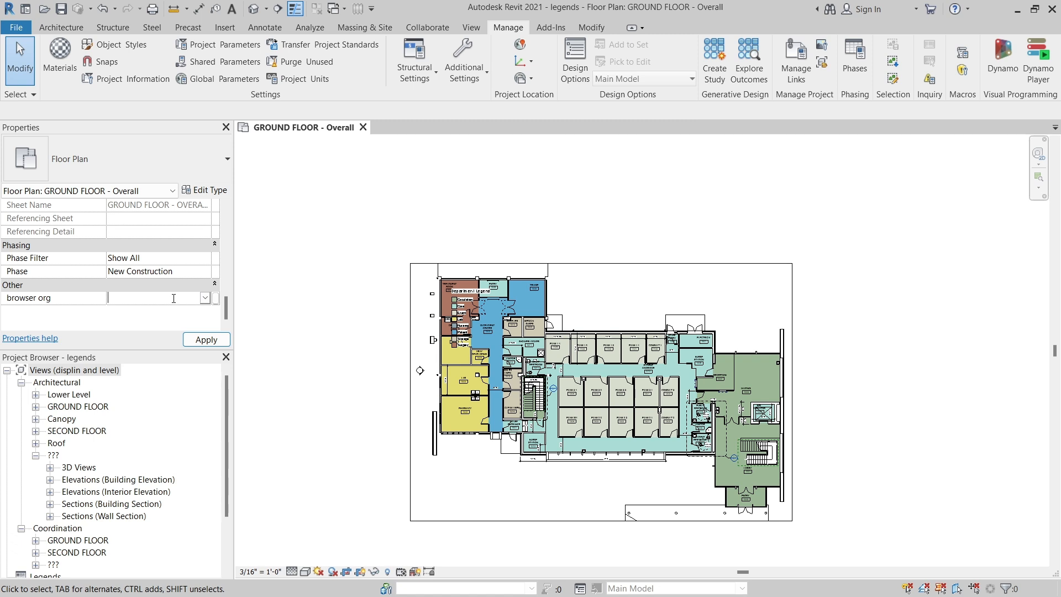
Select the 3D Views, both Elevations and both Sections groups under Architectural's "???" level and set browser org to 001.
left_click(76, 470)
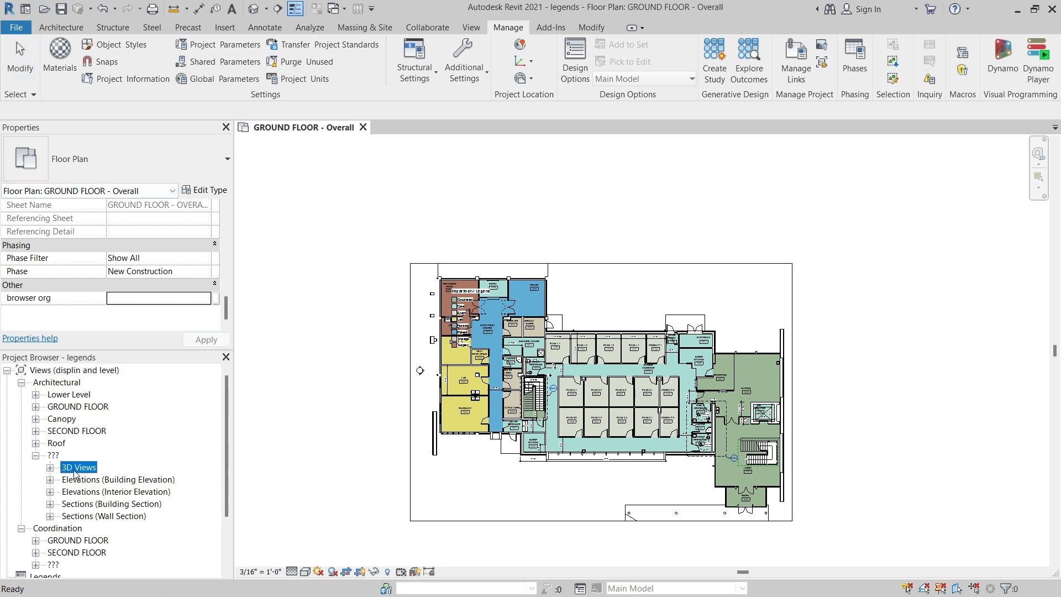
left_click(78, 479, "ctrl")
left_click(81, 492, "ctrl")
left_click(80, 503, "ctrl")
left_click(80, 515, "ctrl")
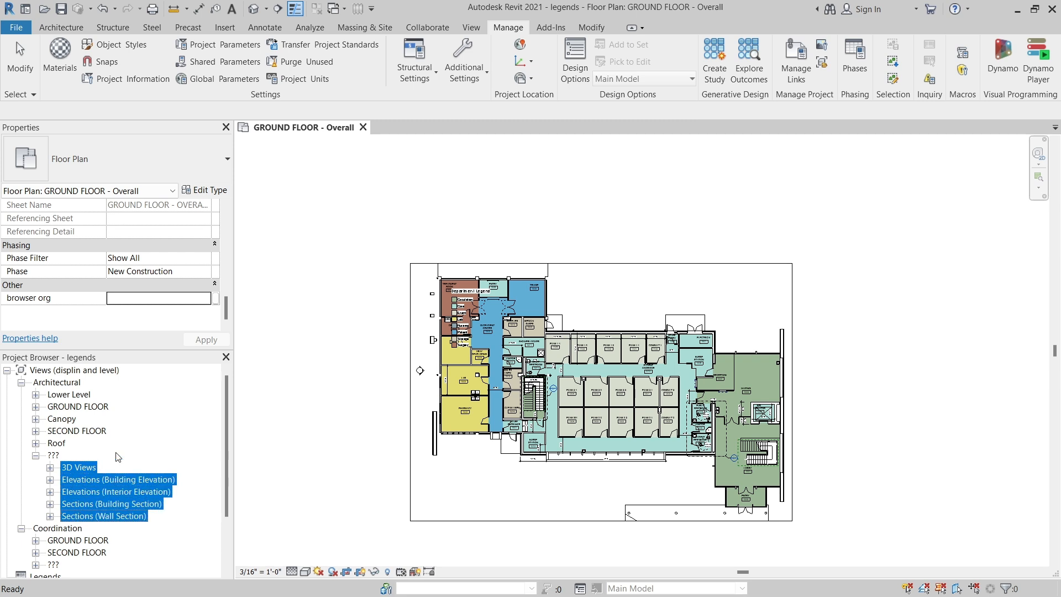
left_click(170, 297)
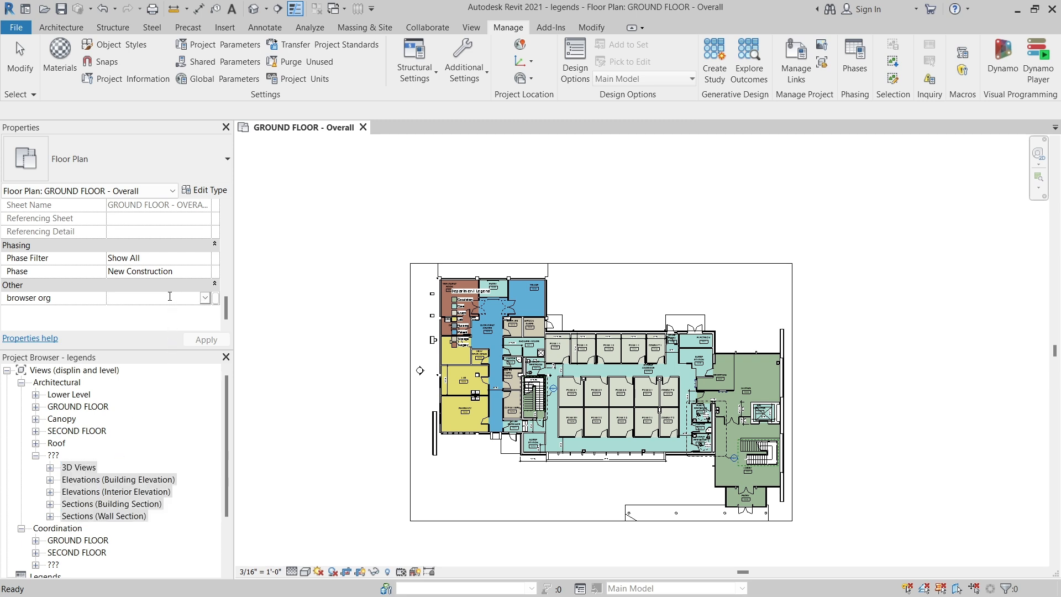
type("001")
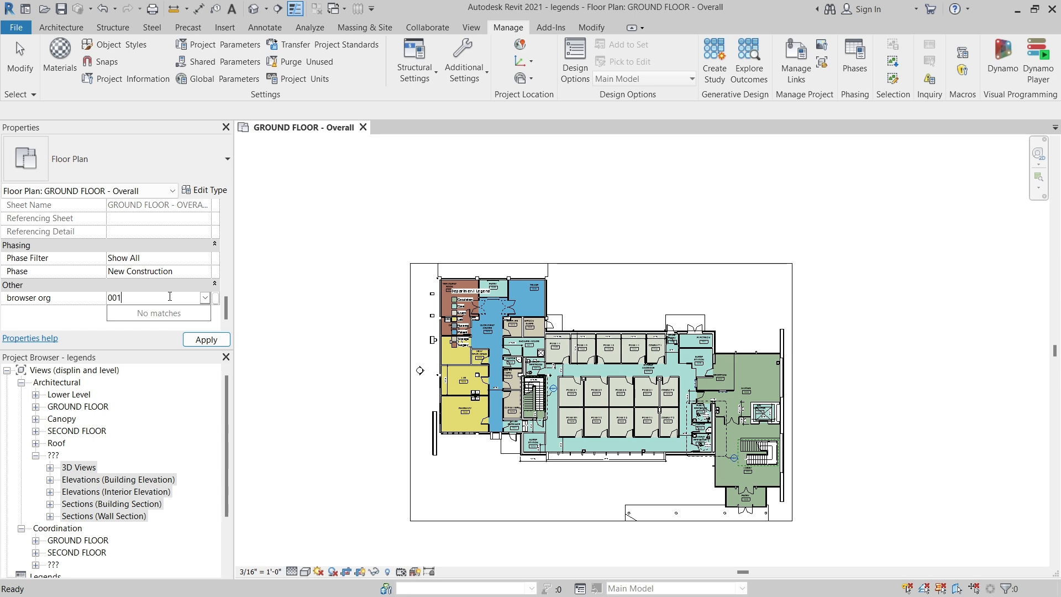
key("Return")
left_click(216, 338)
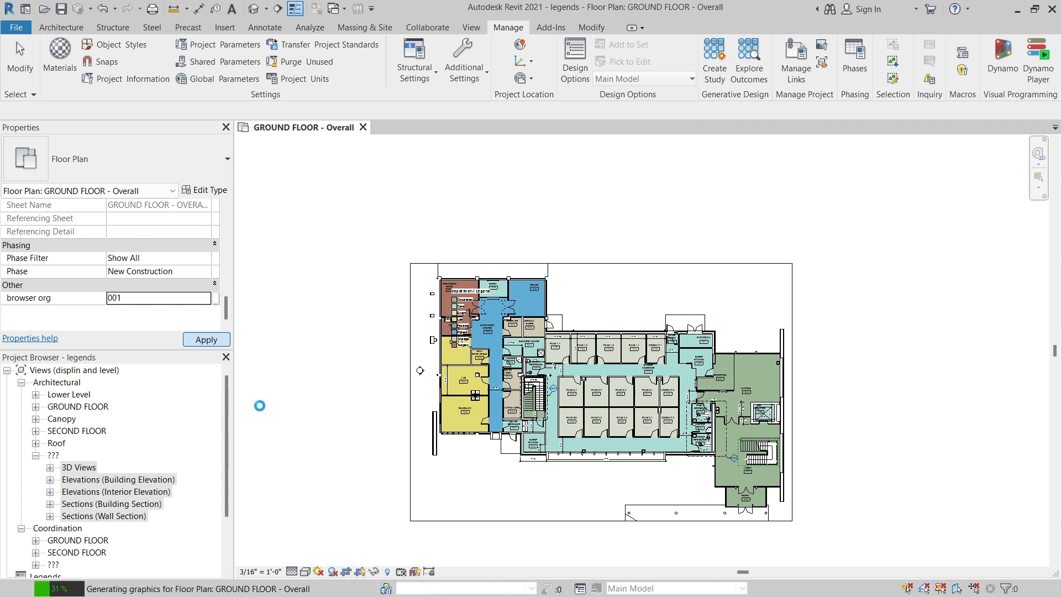
left_click(135, 451)
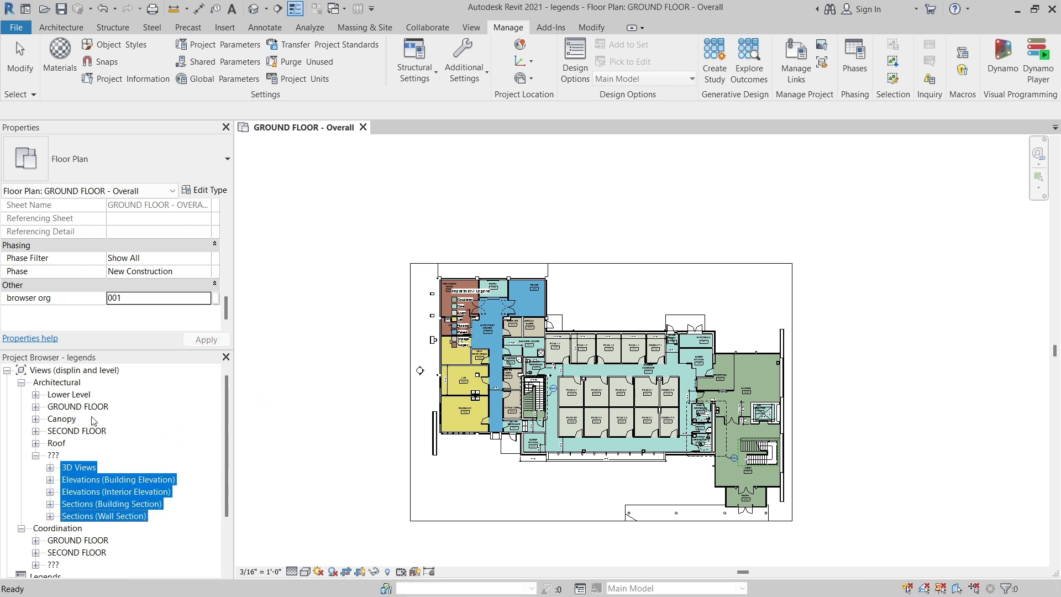
Edit the "displin and level" scheme to group by browser org after Associated Level, followed by Family and Type, and apply it.
left_click(77, 370)
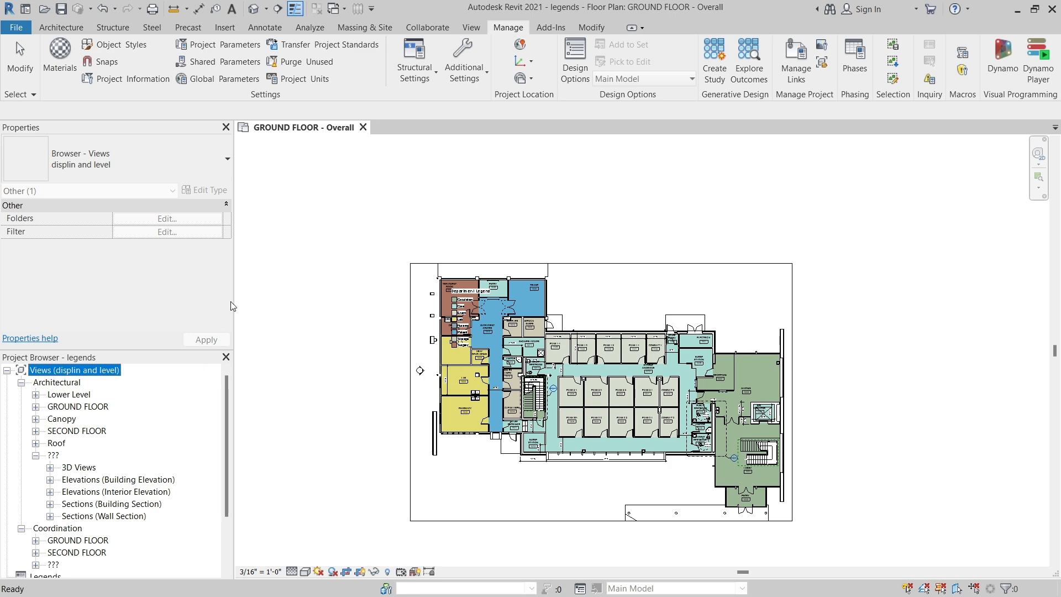
right_click(108, 371)
left_click(166, 380)
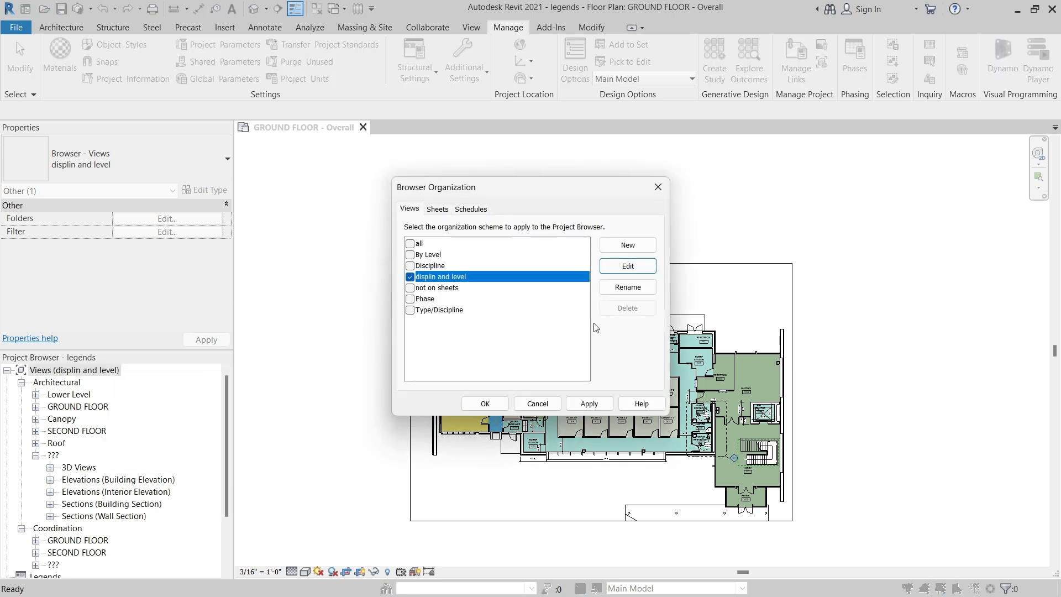
left_click(625, 266)
left_click(490, 144)
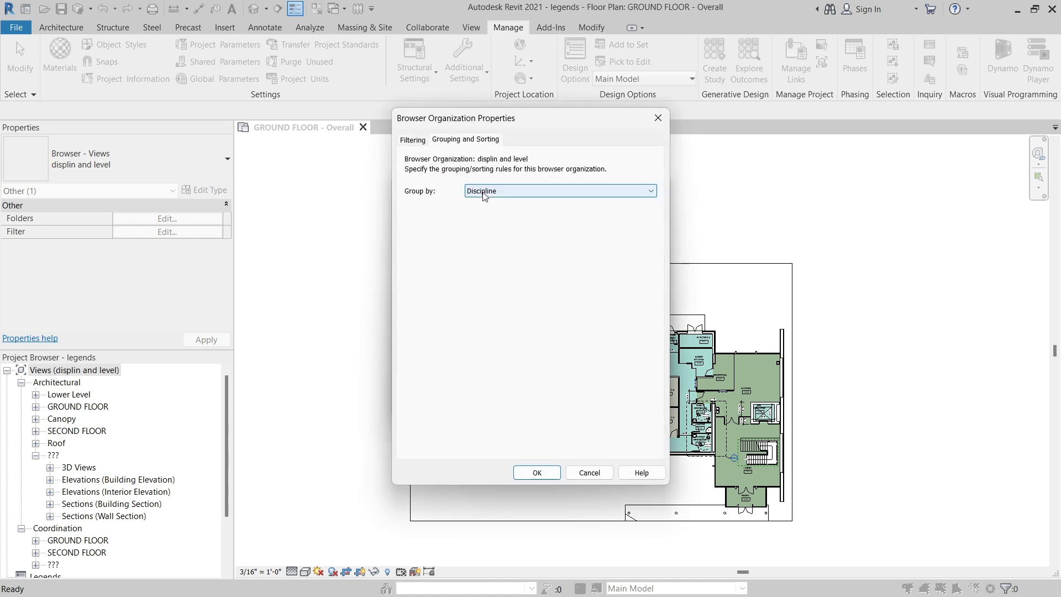
left_click(509, 269)
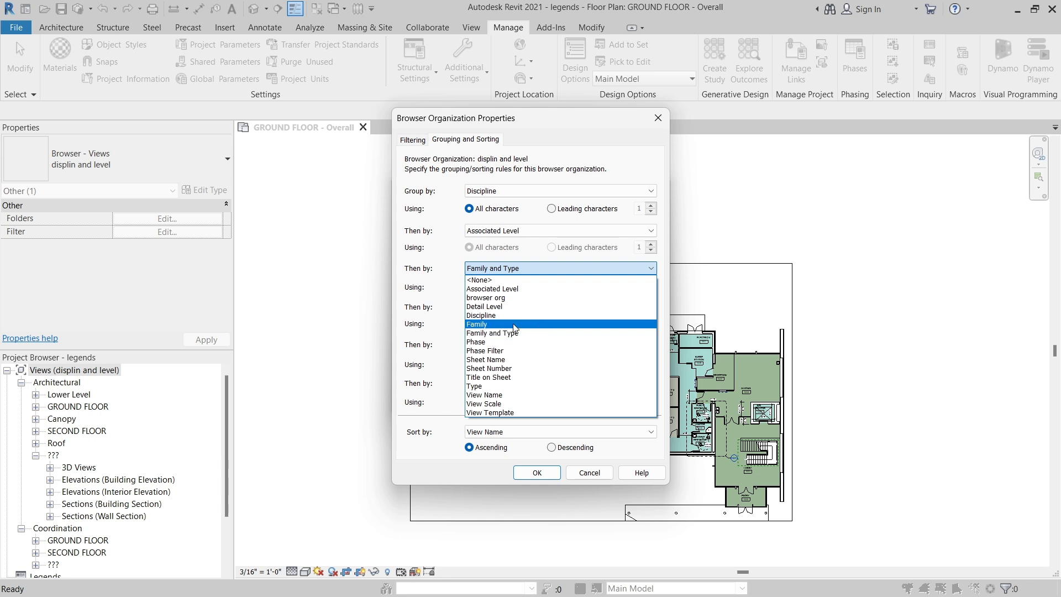
left_click(500, 297)
left_click(503, 307)
left_click(492, 371)
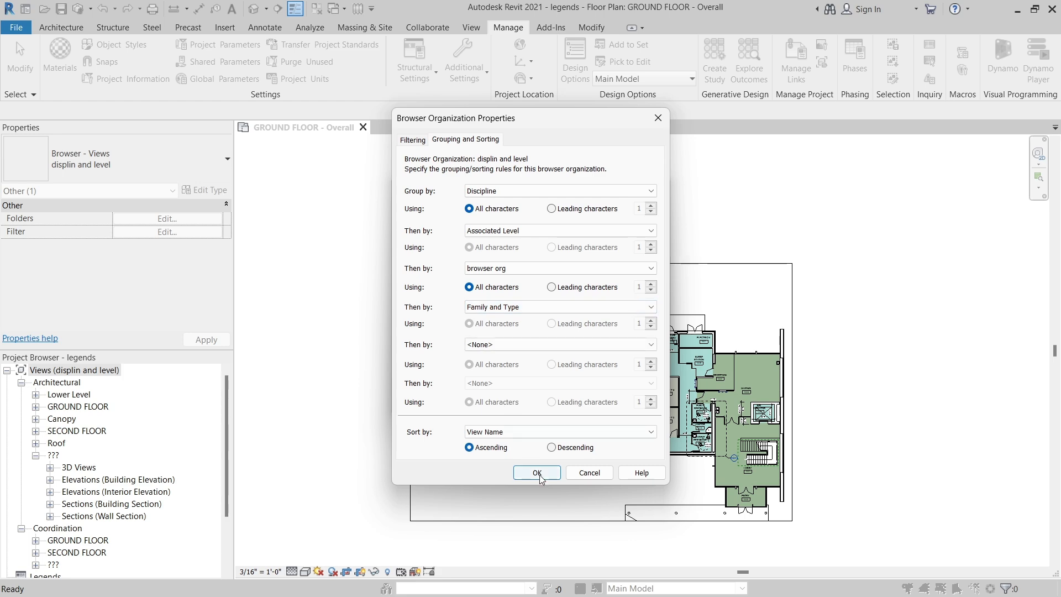
left_click(536, 472)
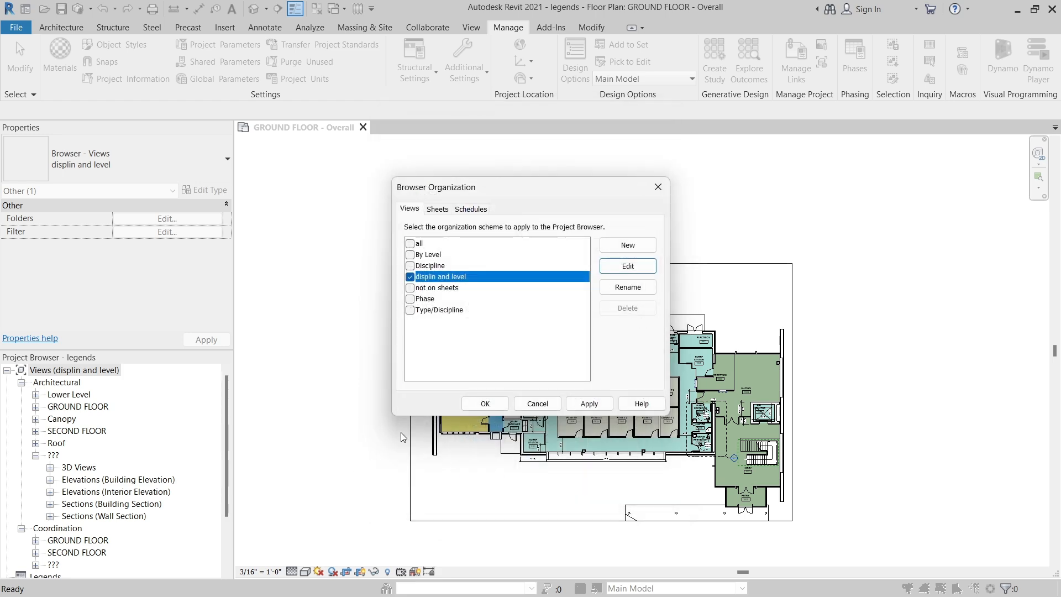
left_click(485, 403)
Expand Coordination's "???" level and examine the nested "???" groups there and under Architectural.
left_click(50, 467)
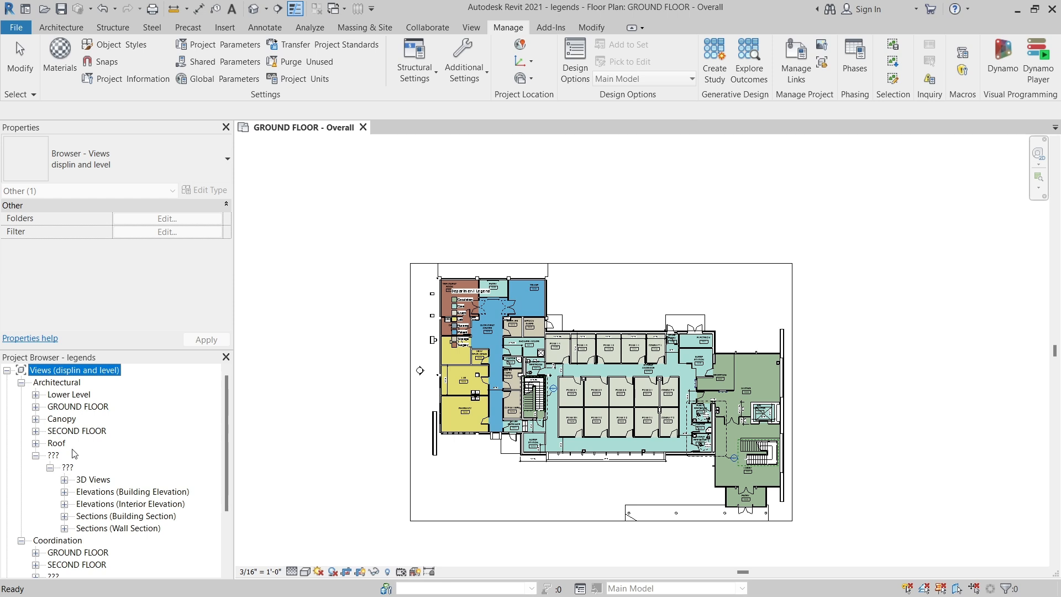
scroll(74, 453, "down", 3)
left_click(36, 539)
left_click(50, 552)
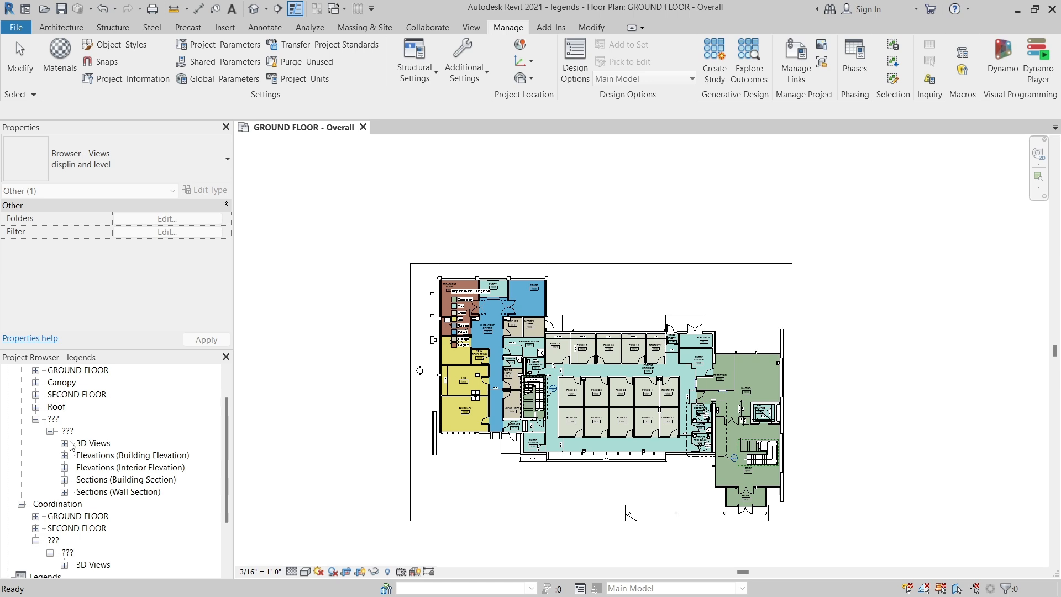
scroll(76, 445, "up", 3)
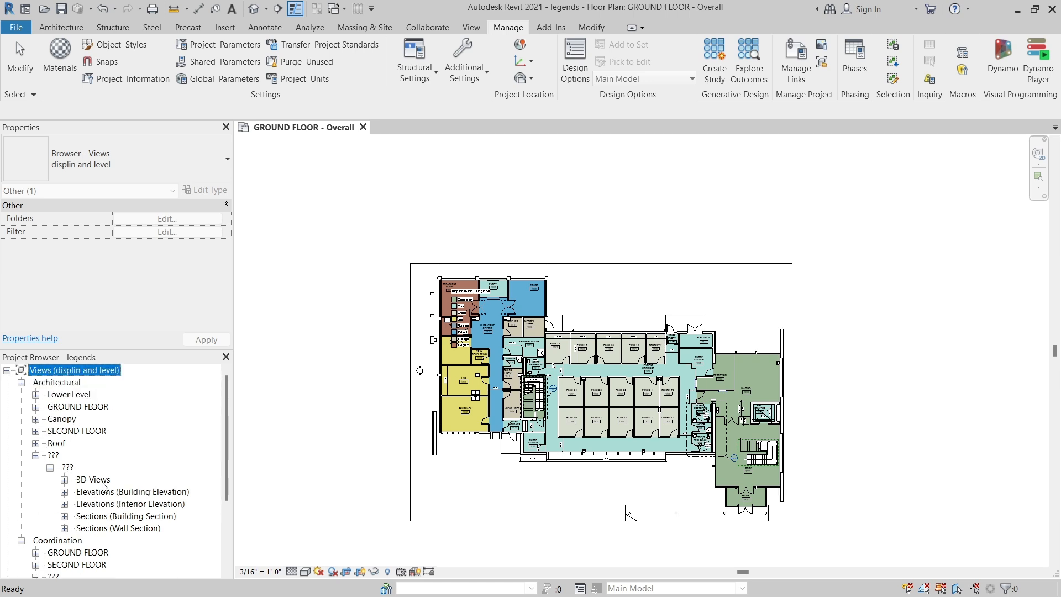
Check the browser org value with 3D Views selected, and expand Architectural's Lower Level to inspect its grouping.
left_click(102, 481)
left_click_drag(226, 221, 229, 316)
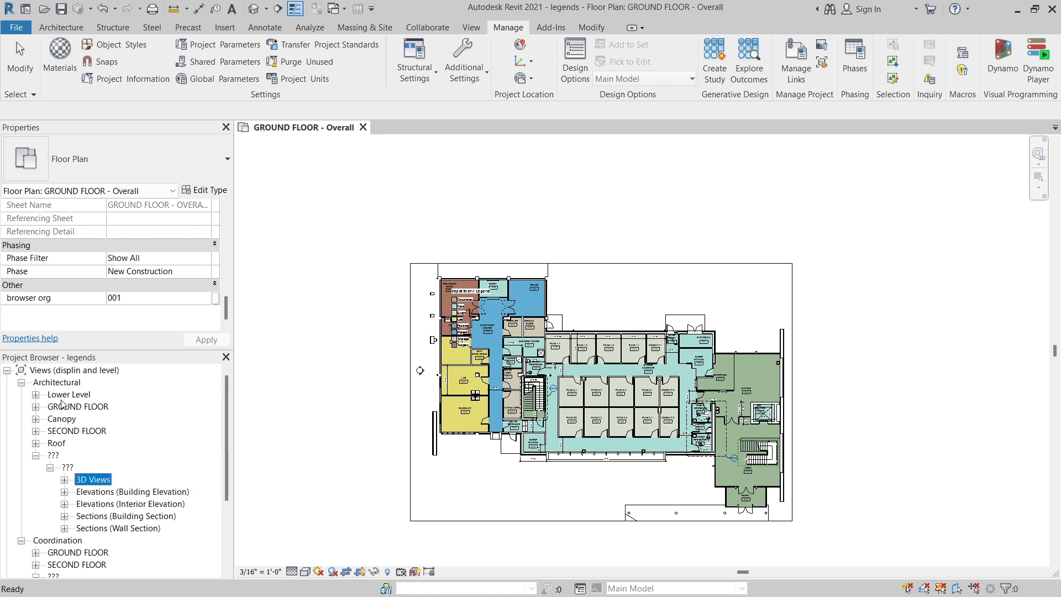
left_click(35, 394)
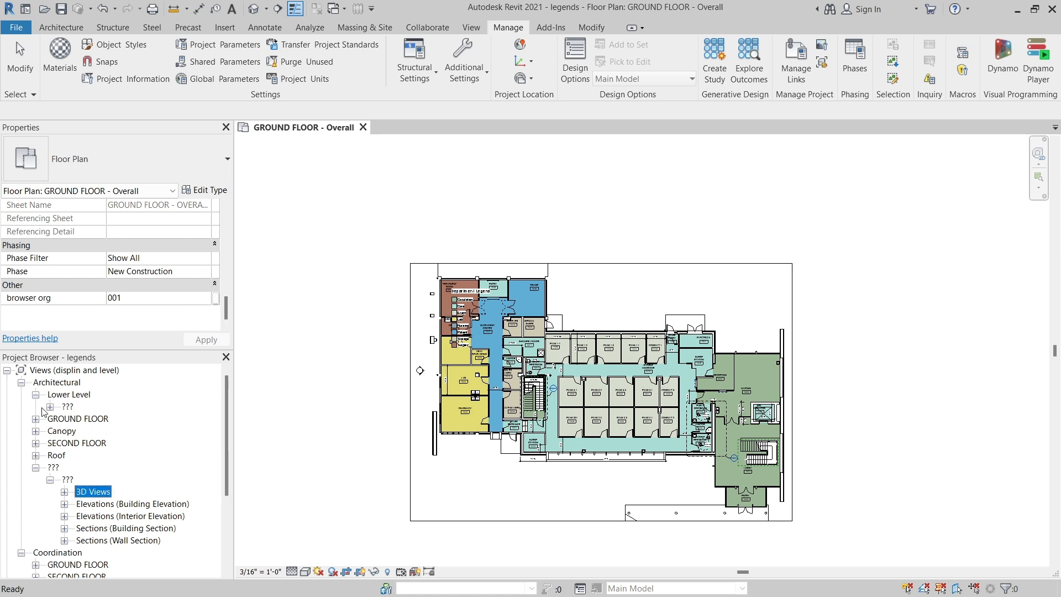
left_click(50, 407)
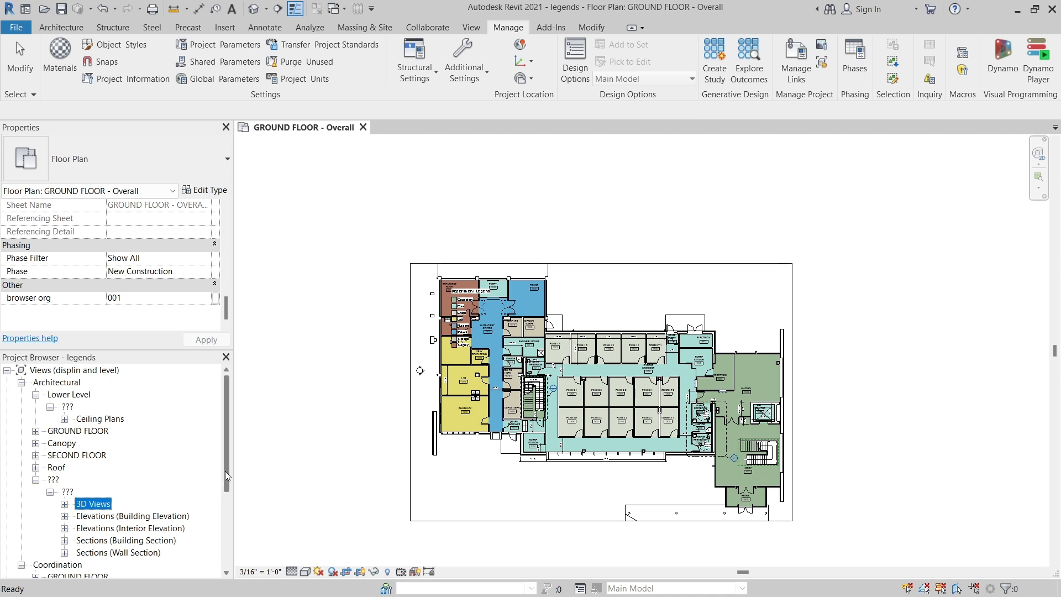
left_click_drag(225, 470, 225, 502)
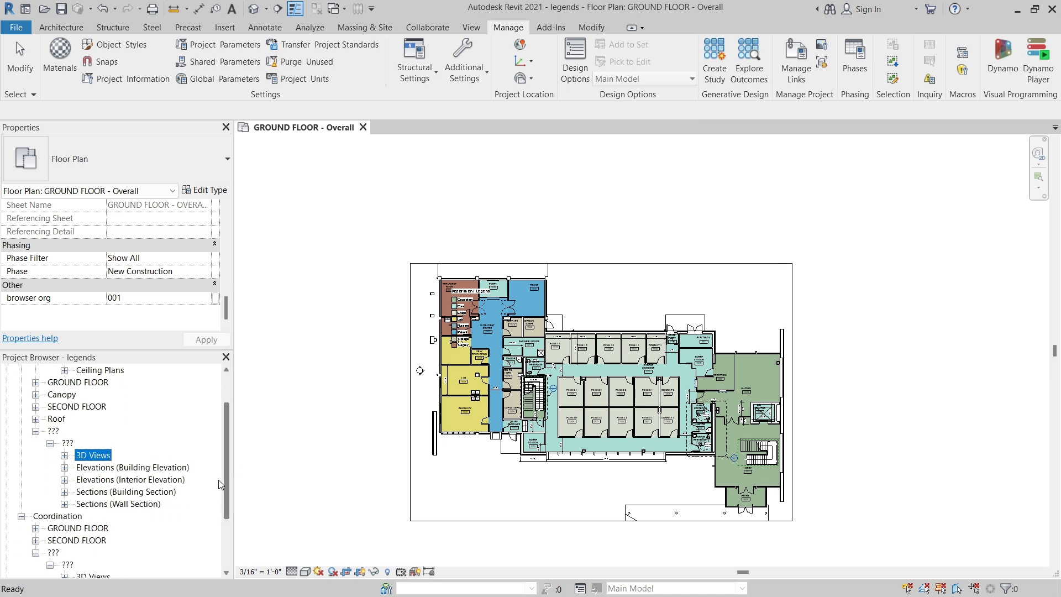
left_click(310, 342)
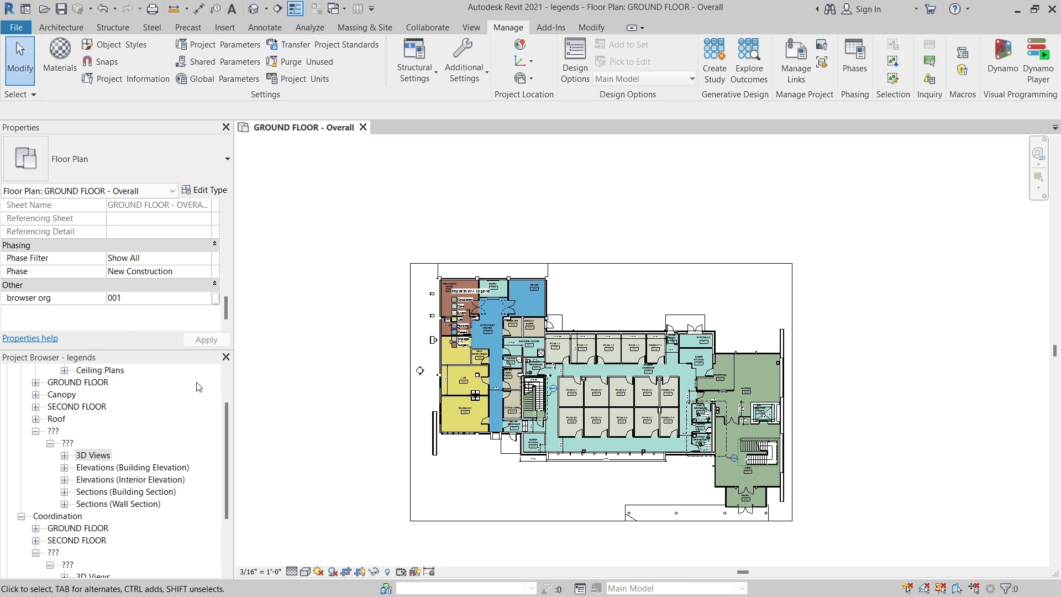
Switch the Views organization scheme to By Level.
left_click_drag(227, 423, 204, 371)
left_click(74, 370)
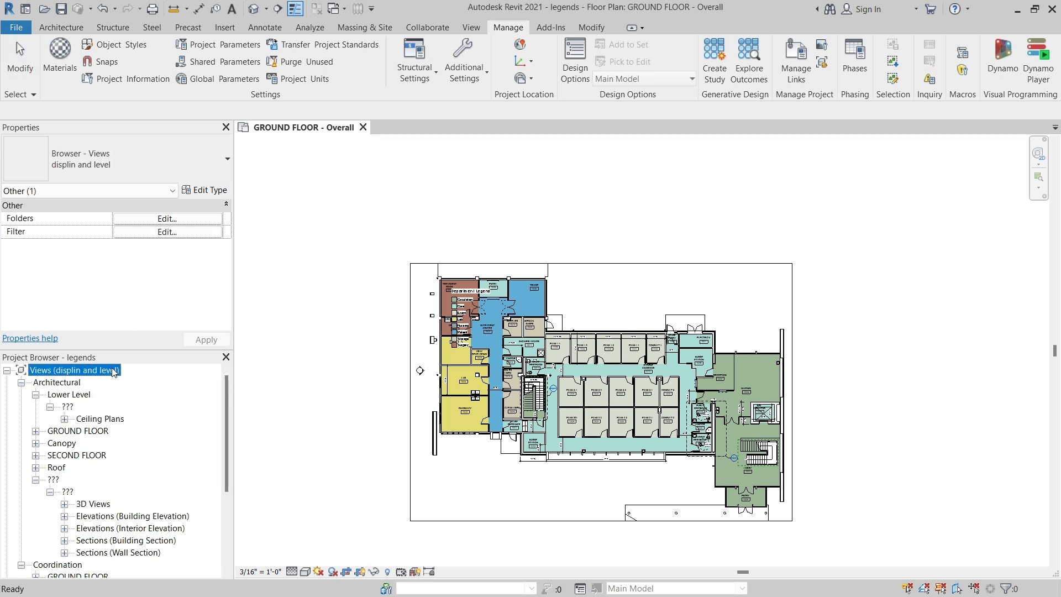
left_click(159, 163)
left_click(65, 246)
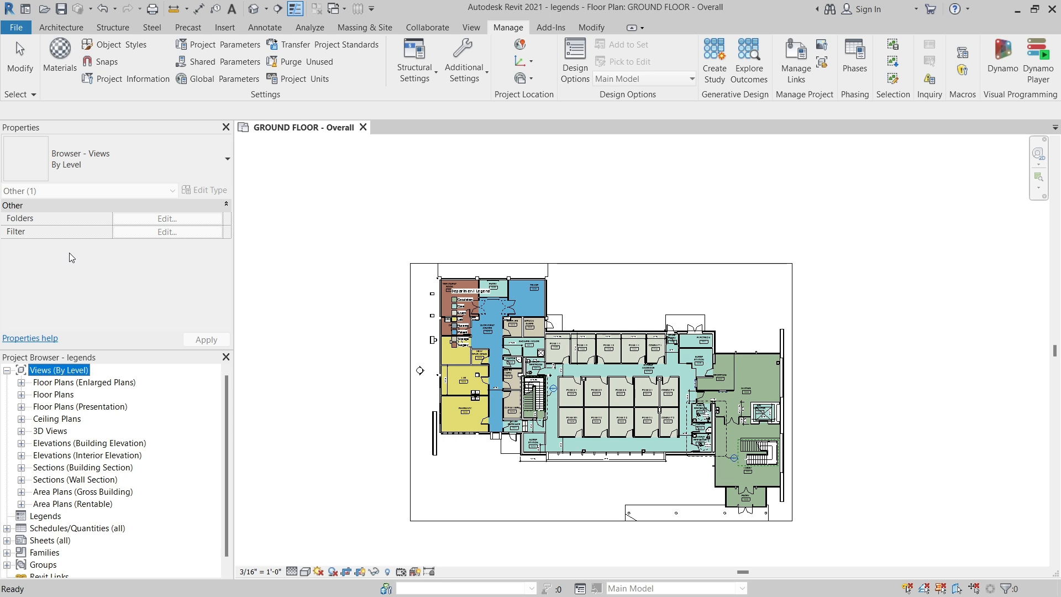
Search the Project Browser for "GROUND FLOOR" with case matching turned on.
right_click(75, 369)
left_click(102, 398)
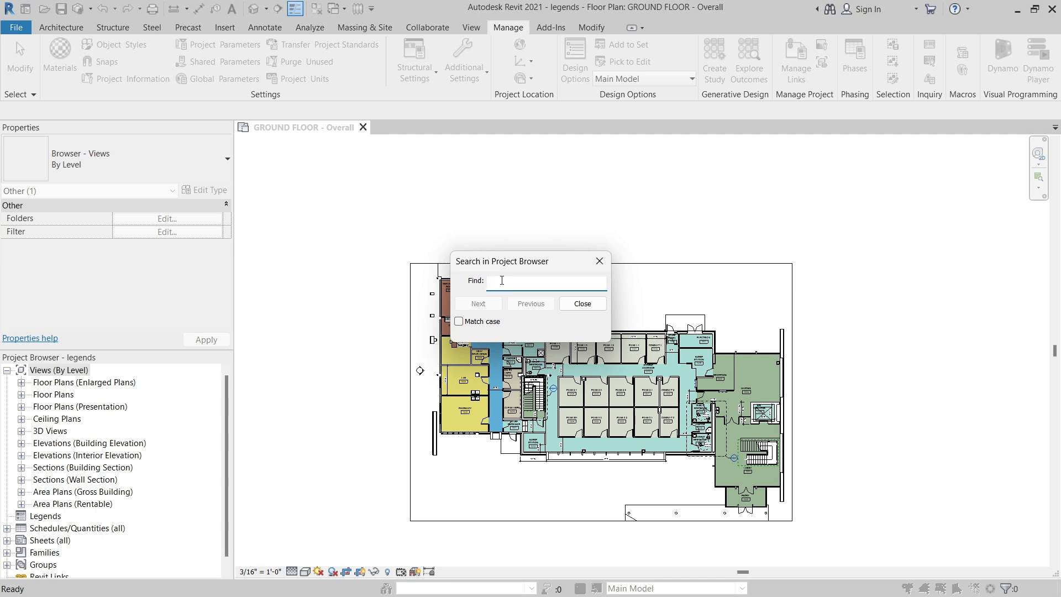
type("gro")
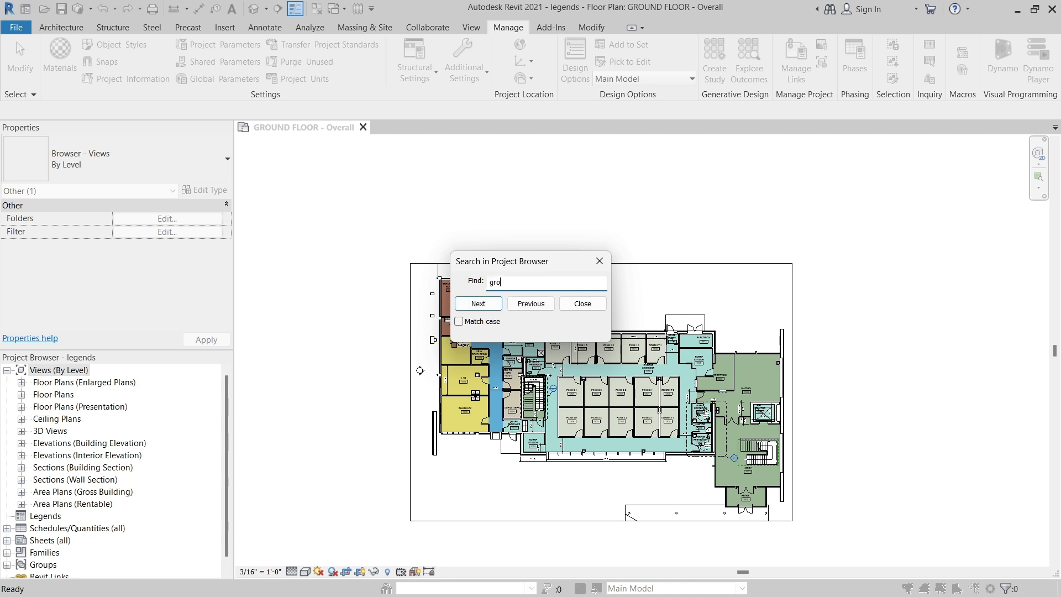
type("ung floor")
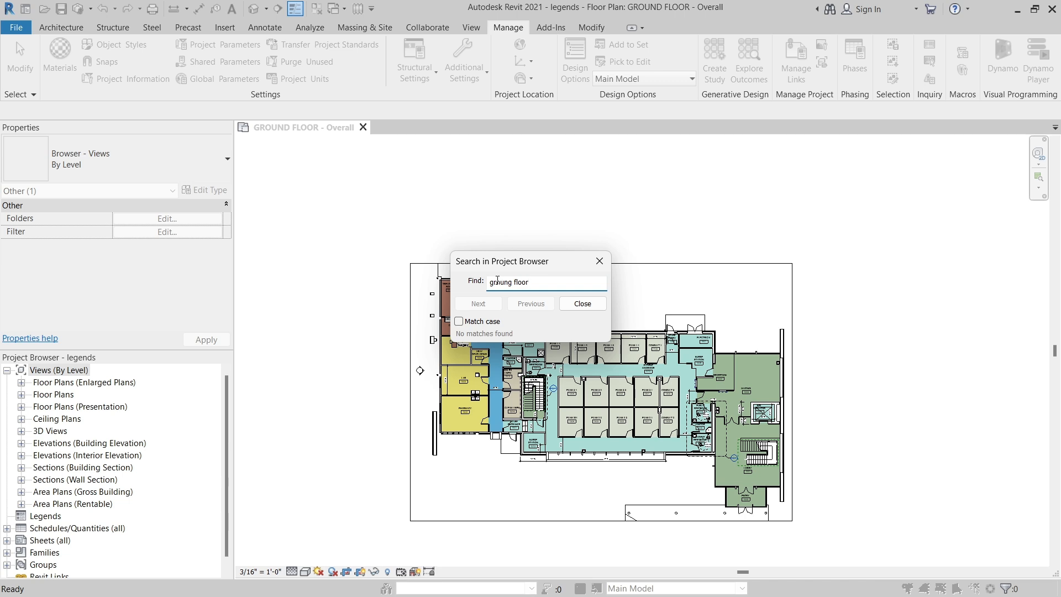
left_click(459, 322)
left_click_drag(530, 283, 483, 287)
key("Caps_Lock")
type("GROUN")
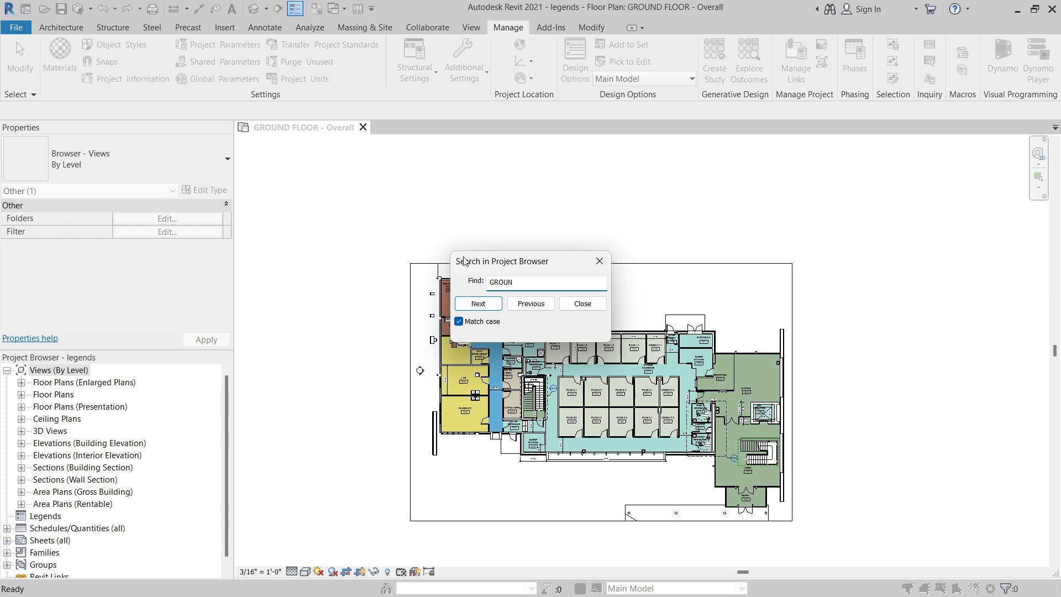
type("D FLOOR")
left_click(477, 303)
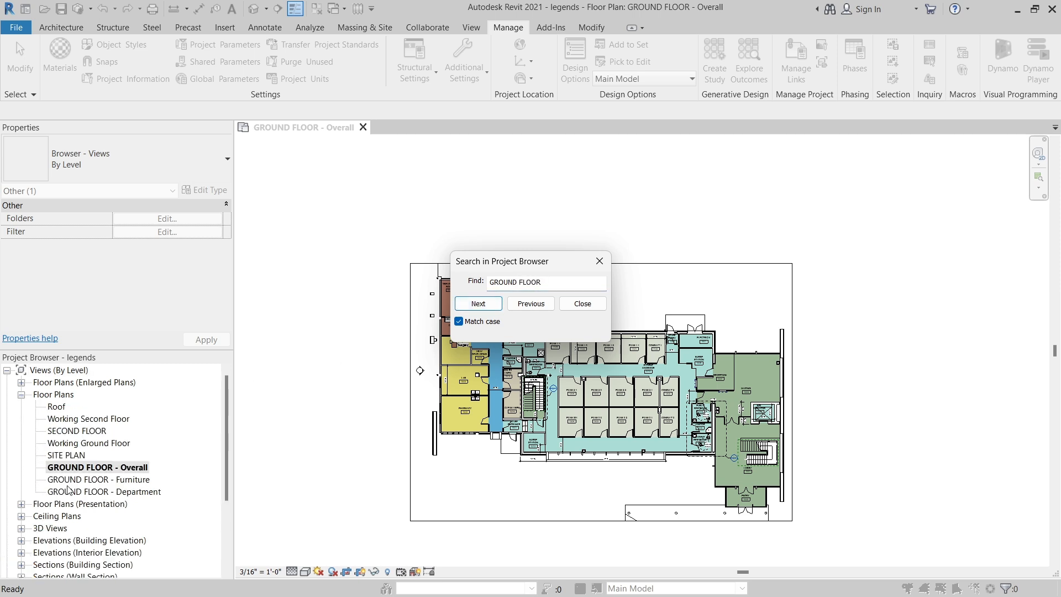
Move back and forth between the "GROUND FLOOR" matches in the Floor Plans group.
left_click(489, 305)
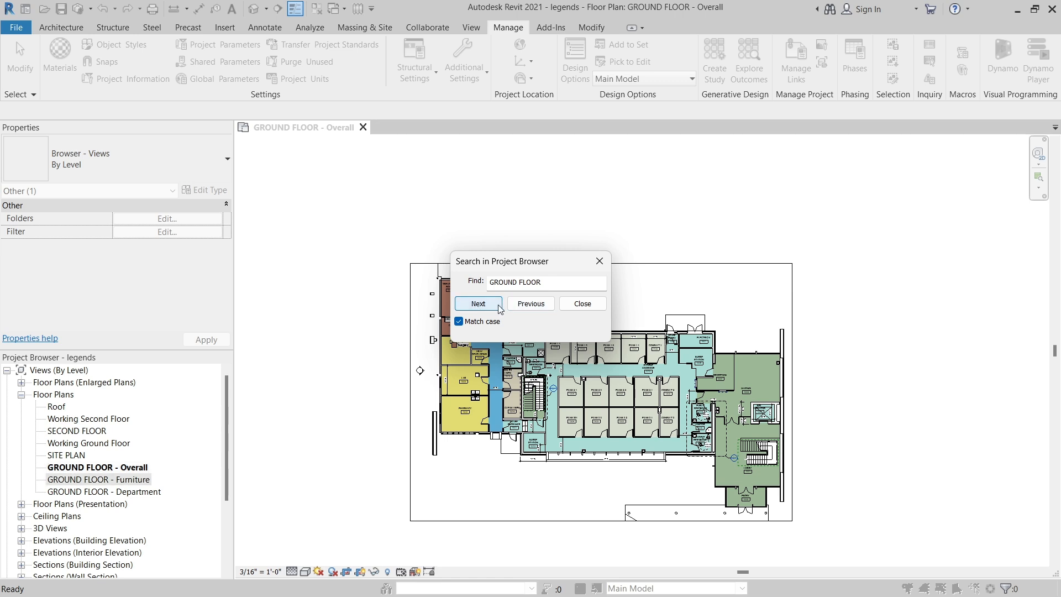
left_click(514, 305)
left_click(489, 304)
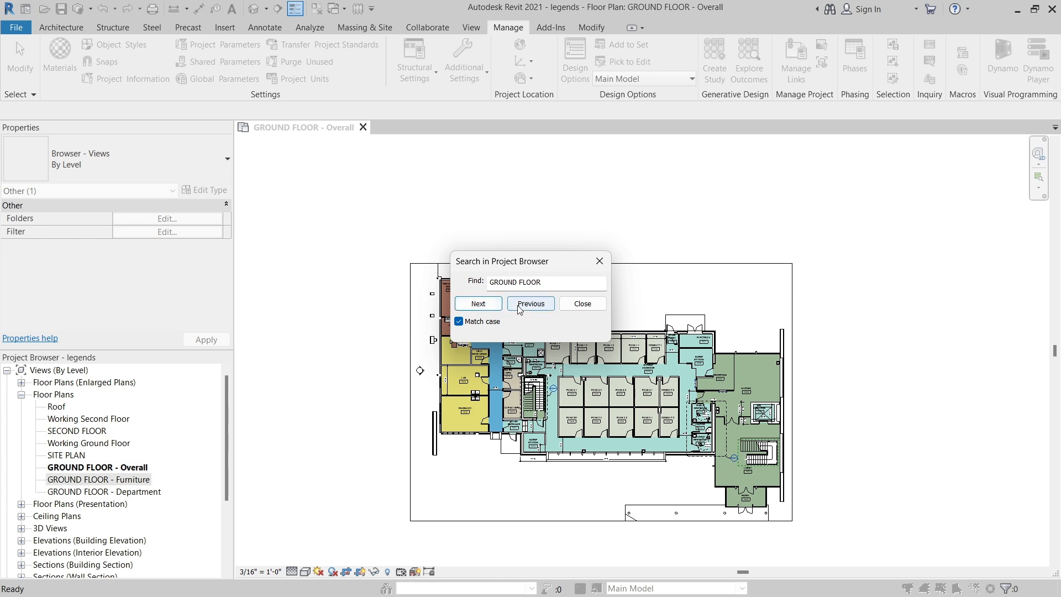
left_click(520, 305)
left_click(476, 305)
left_click(520, 305)
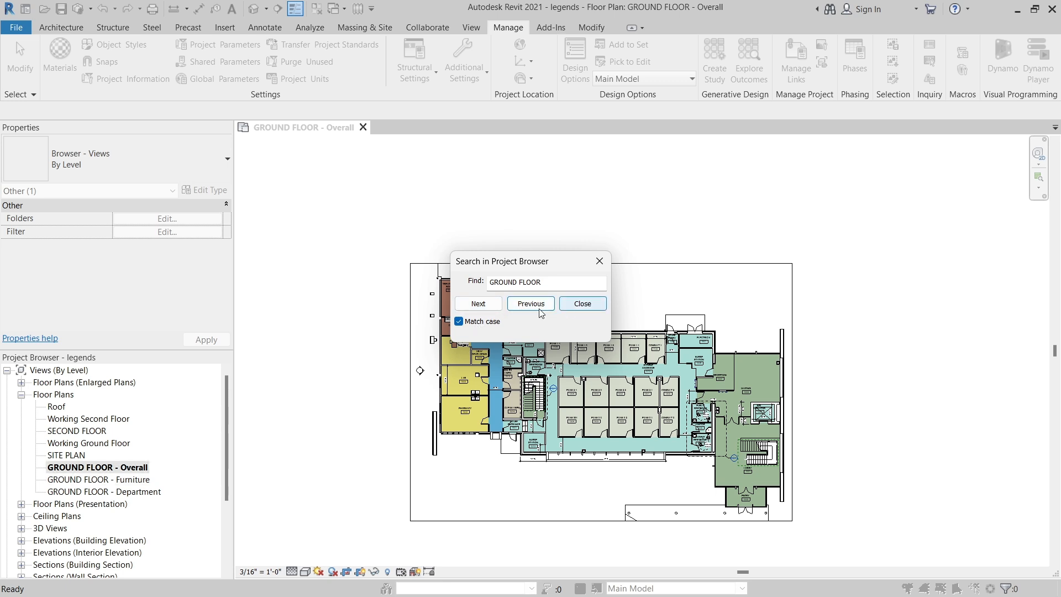
left_click(459, 322)
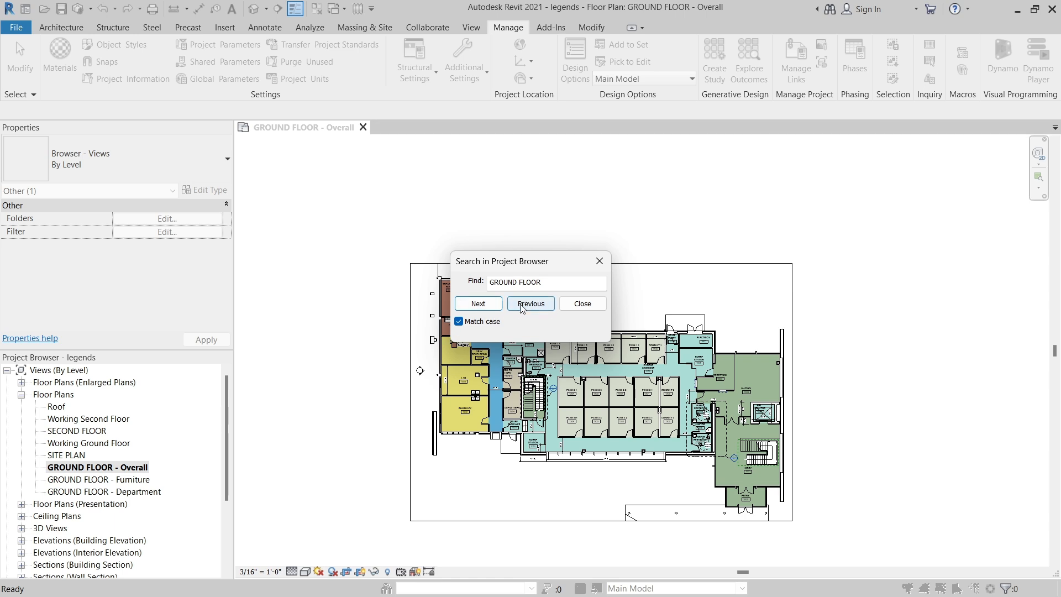
Advance through the remaining "GROUND FLOOR" matches to the end of the Project Browser and close the search.
left_click(485, 305)
left_click(485, 305)
left_click(486, 306)
left_click(486, 306)
left_click(486, 306)
left_click(486, 306)
left_click(486, 306)
left_click(487, 306)
left_click(486, 306)
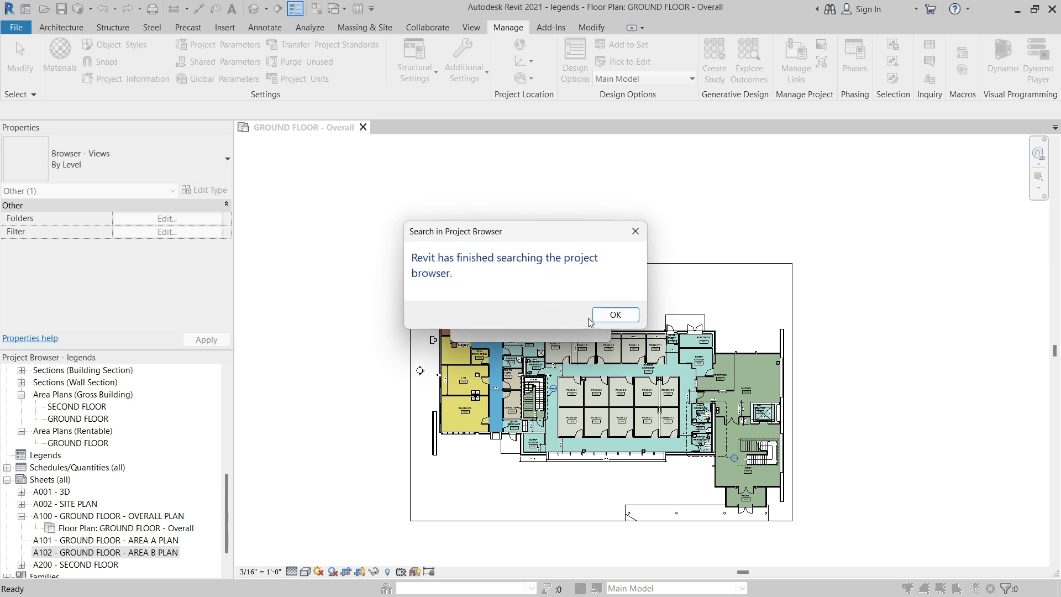
left_click(614, 315)
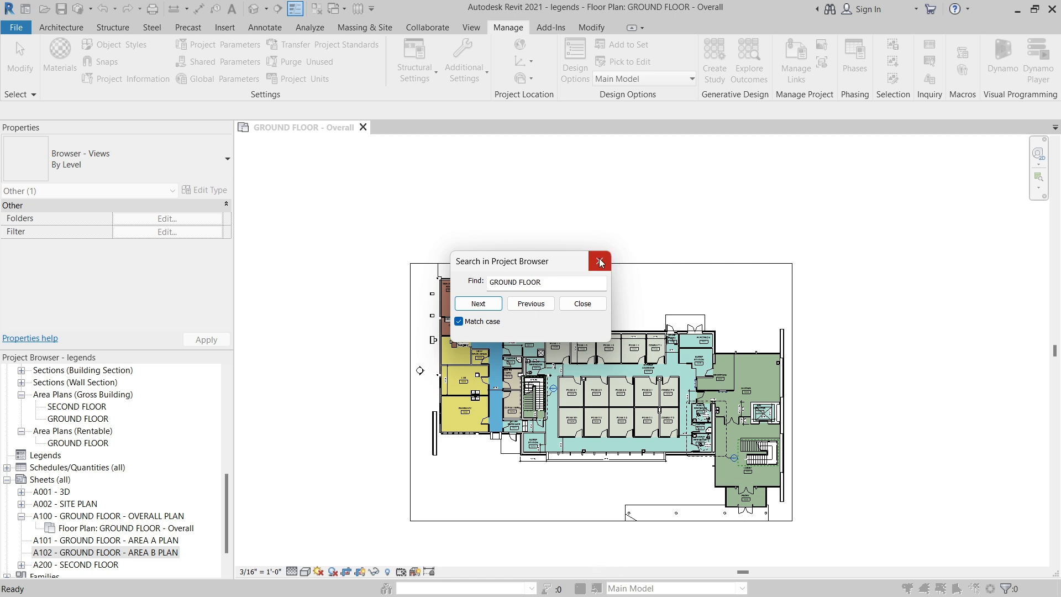
left_click(582, 304)
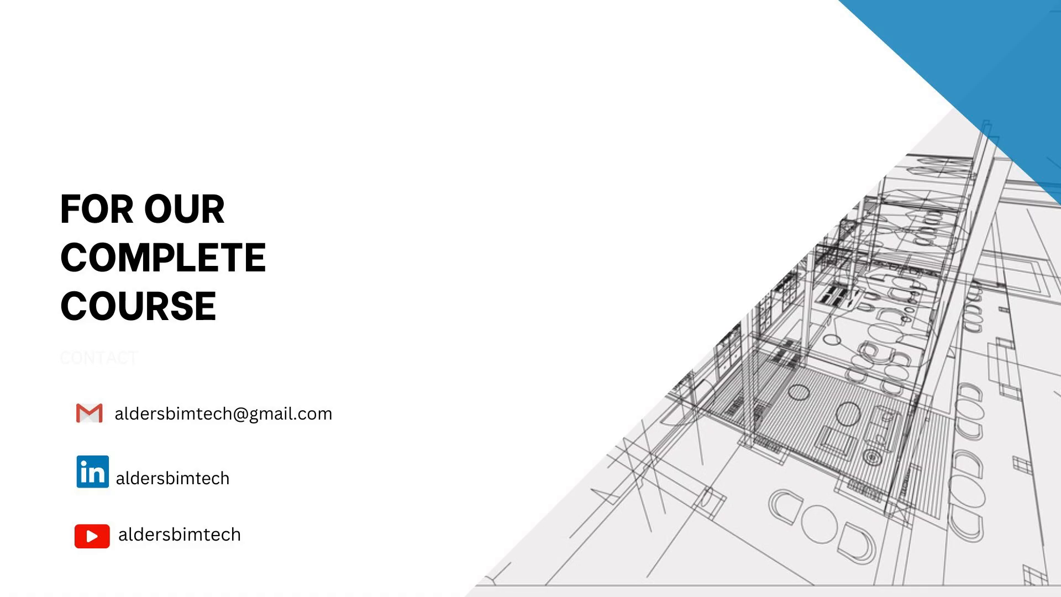